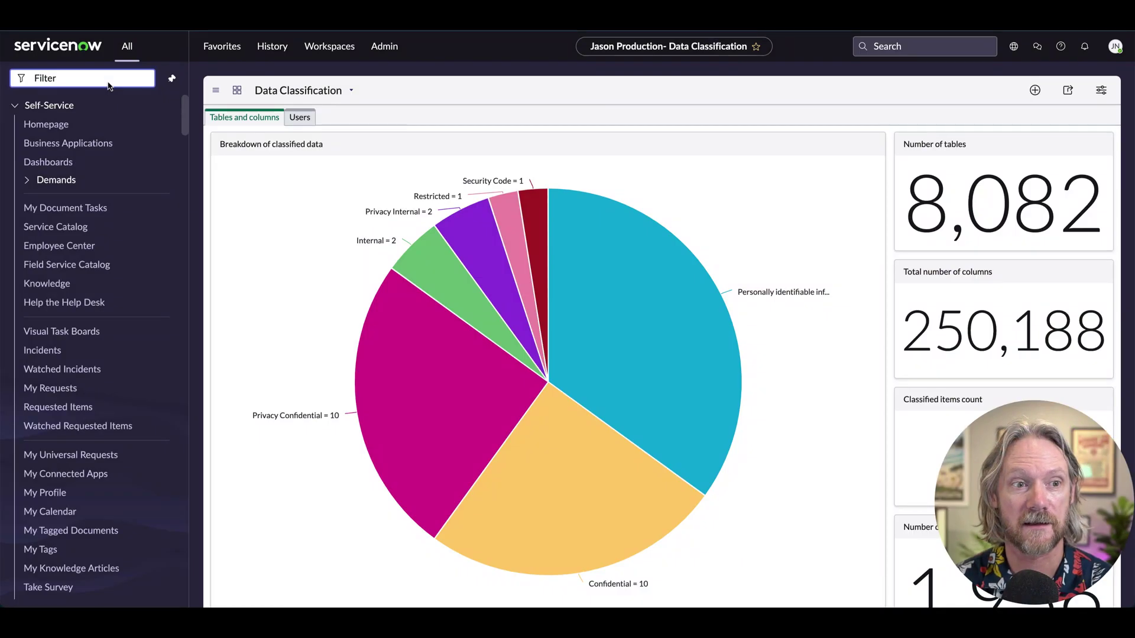
Step: Filter the navigator for 'theme bui' to find Theme Builder
{"action": "type", "text": "theme bui"}
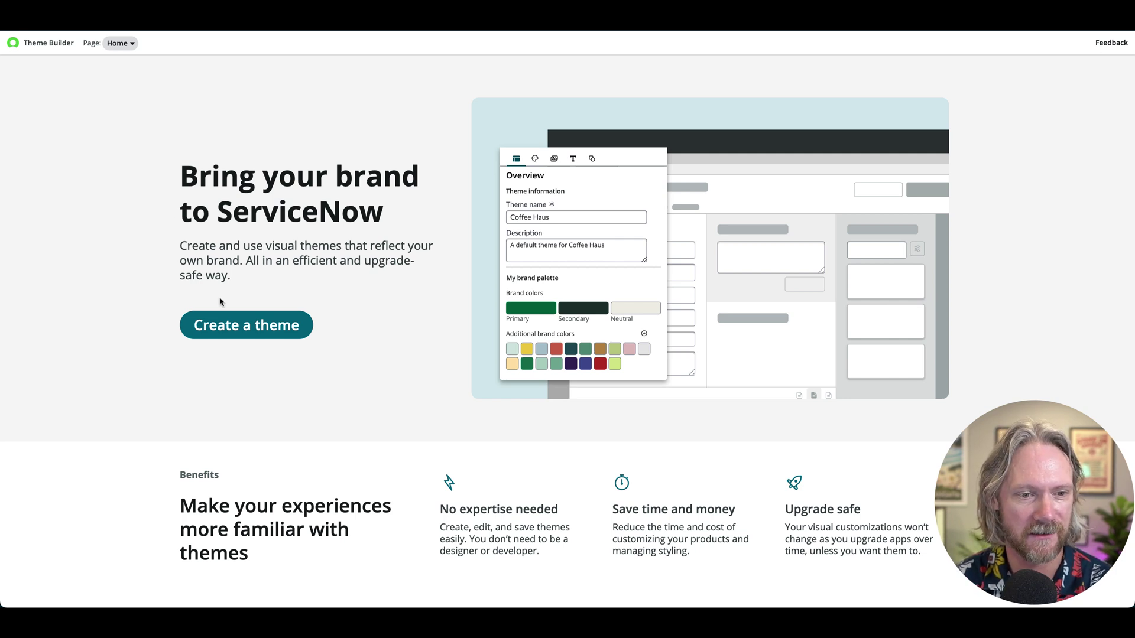
Step: Create a new theme named 'Purple Haze' with the description 'The purple haze.'
{"action": "left_click", "coordinate": [242, 329]}
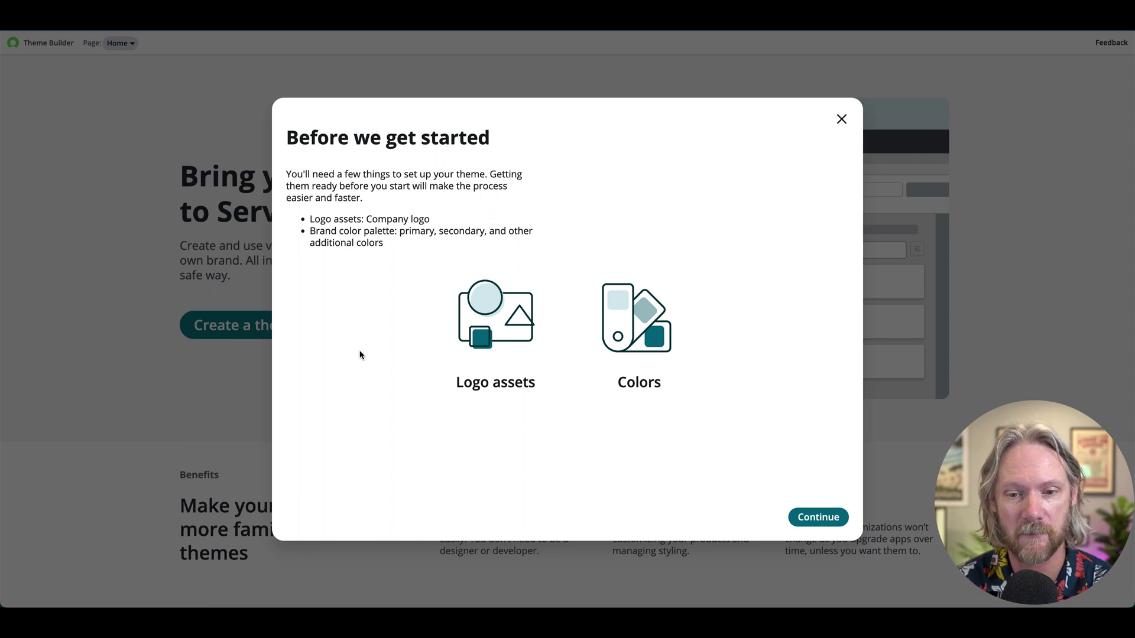
{"action": "left_click", "coordinate": [807, 513]}
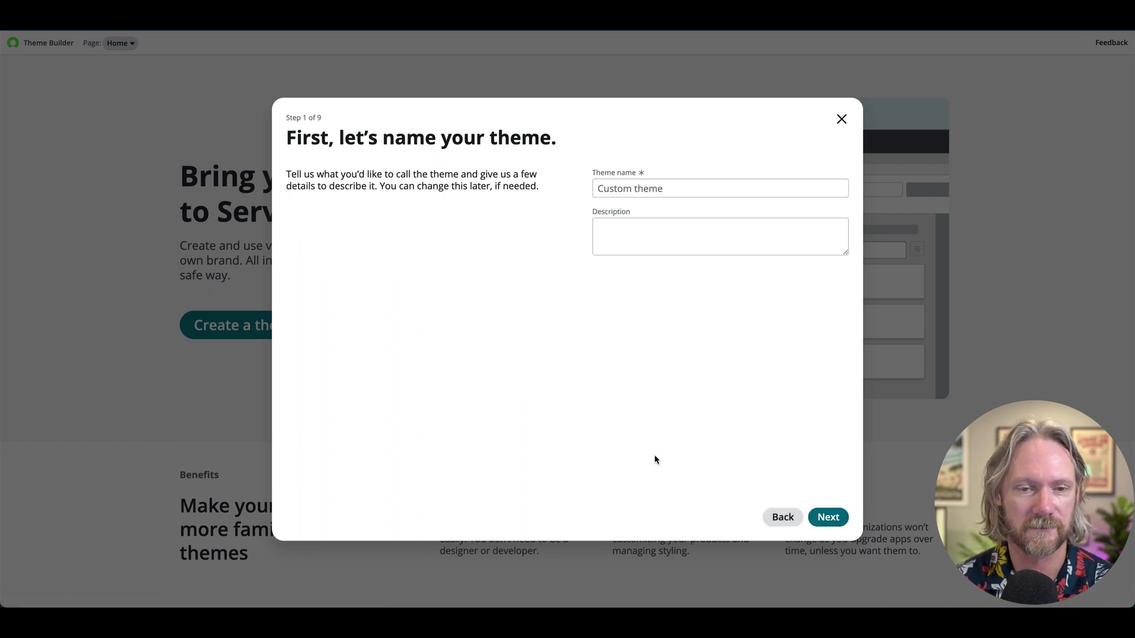
{"action": "left_click", "coordinate": [626, 188]}
{"action": "type", "text": "P"}
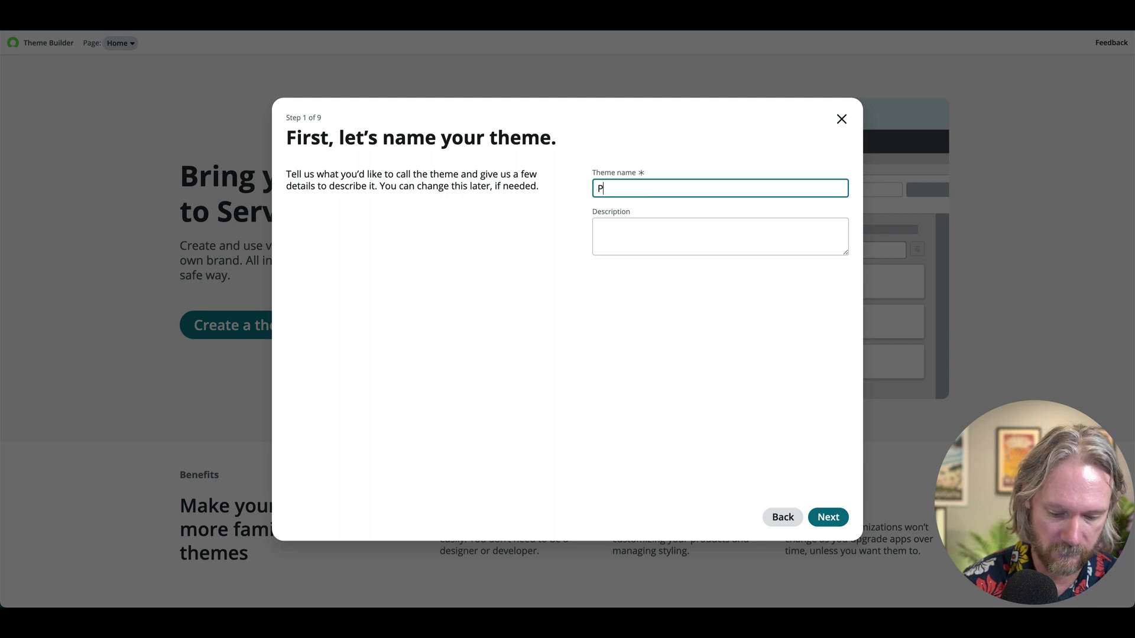
{"action": "type", "text": "urple Haze"}
{"action": "key", "text": "Tab"}
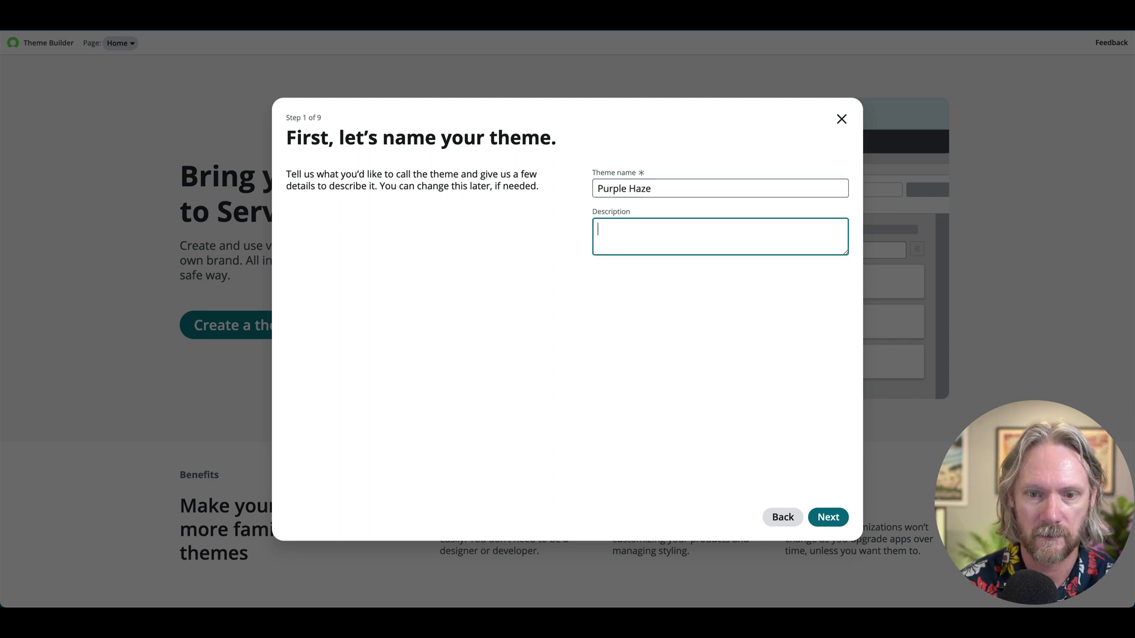
{"action": "type", "text": "The purple haze."}
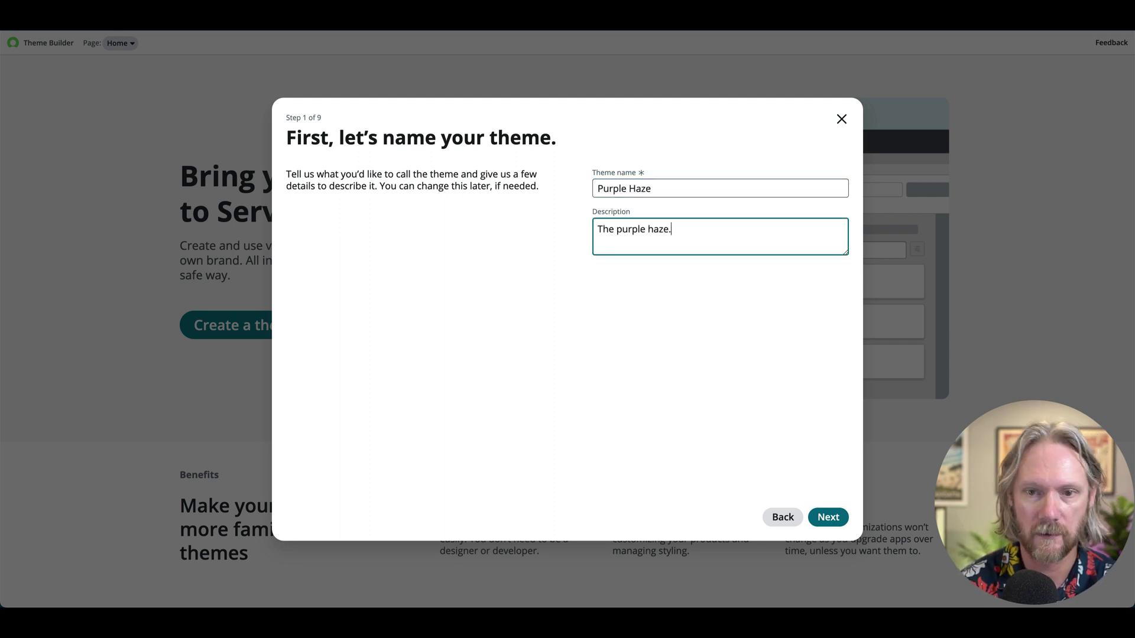
{"action": "left_click", "coordinate": [831, 518]}
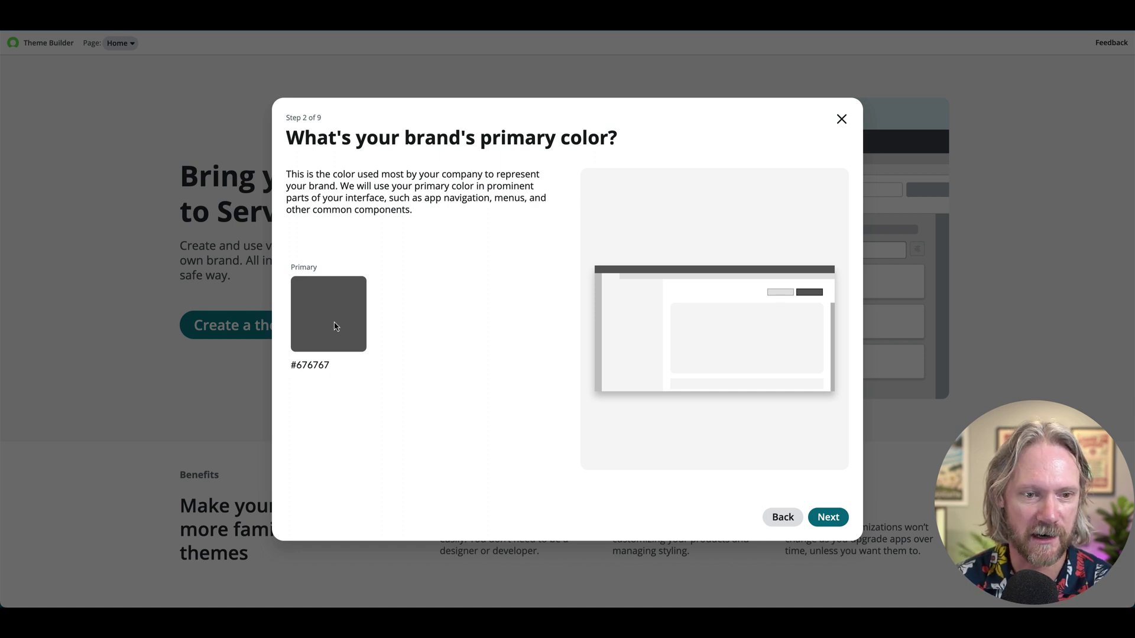
Step: Set the theme's primary colour to #522361
{"action": "left_click", "coordinate": [323, 364]}
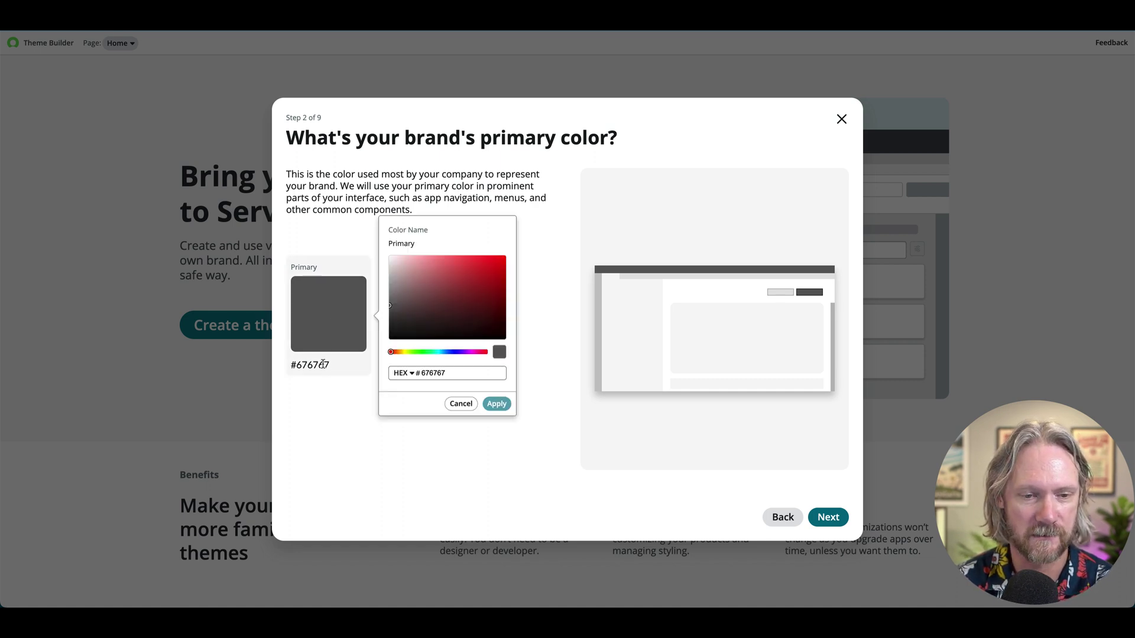
{"action": "double_click", "coordinate": [447, 374]}
{"action": "type", "text": "522361"}
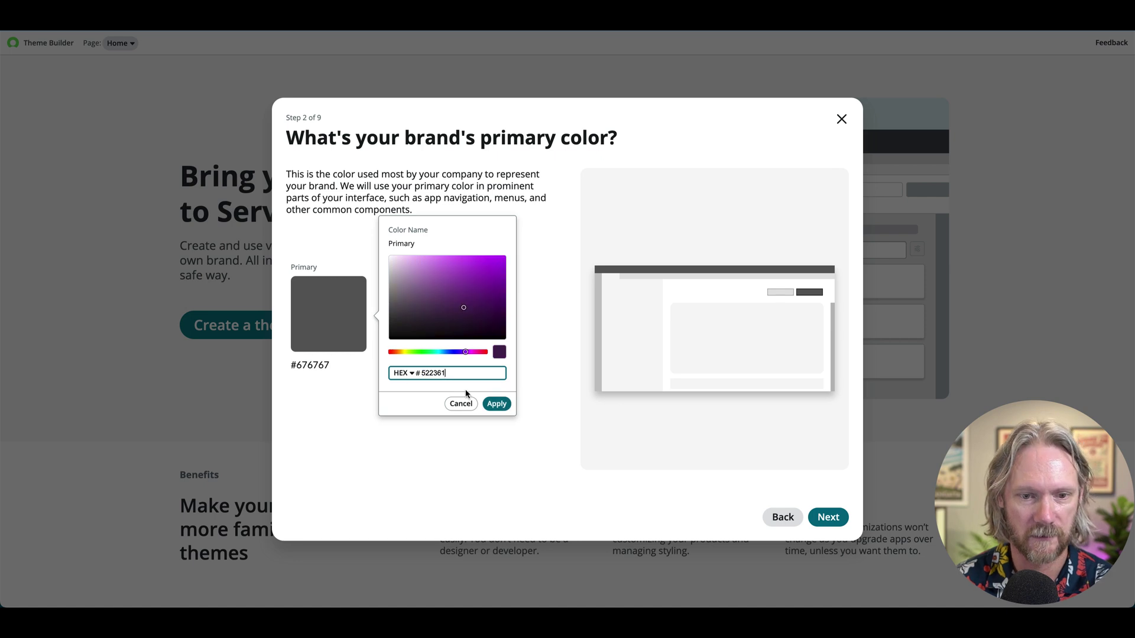
{"action": "left_click", "coordinate": [496, 405]}
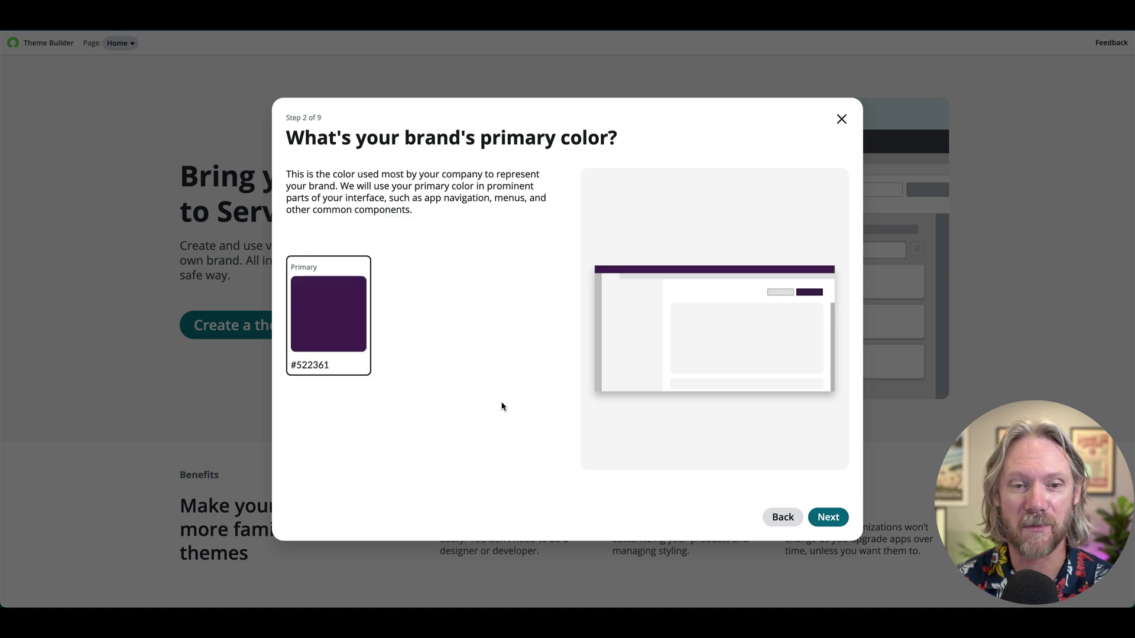
Step: Set the secondary colour to #C205FA
{"action": "left_click", "coordinate": [830, 519]}
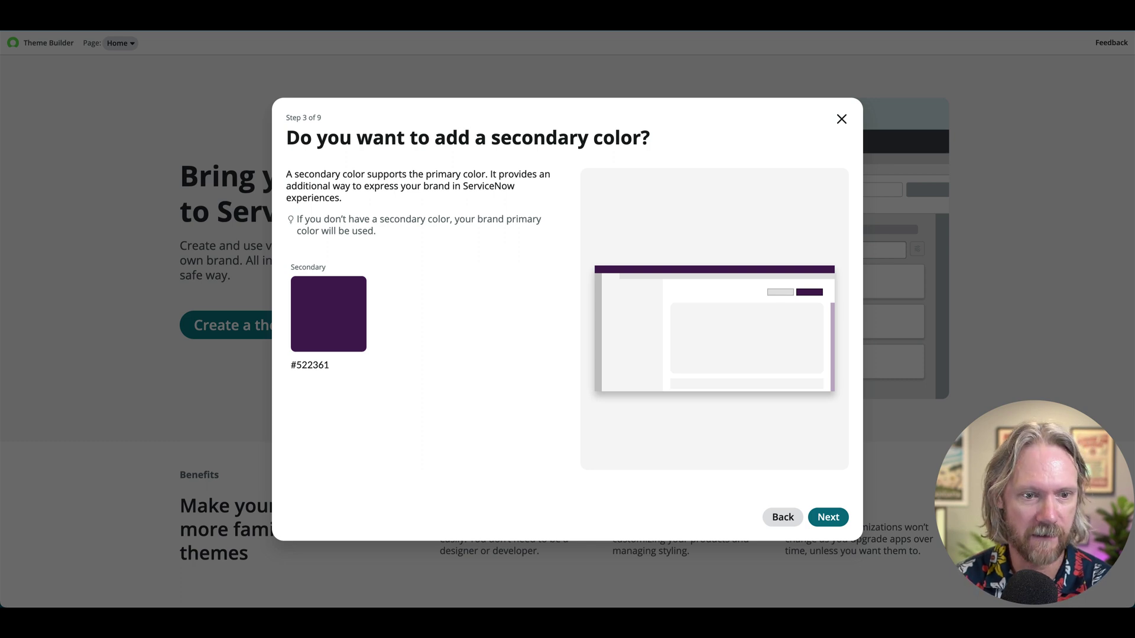
{"action": "left_click", "coordinate": [326, 360]}
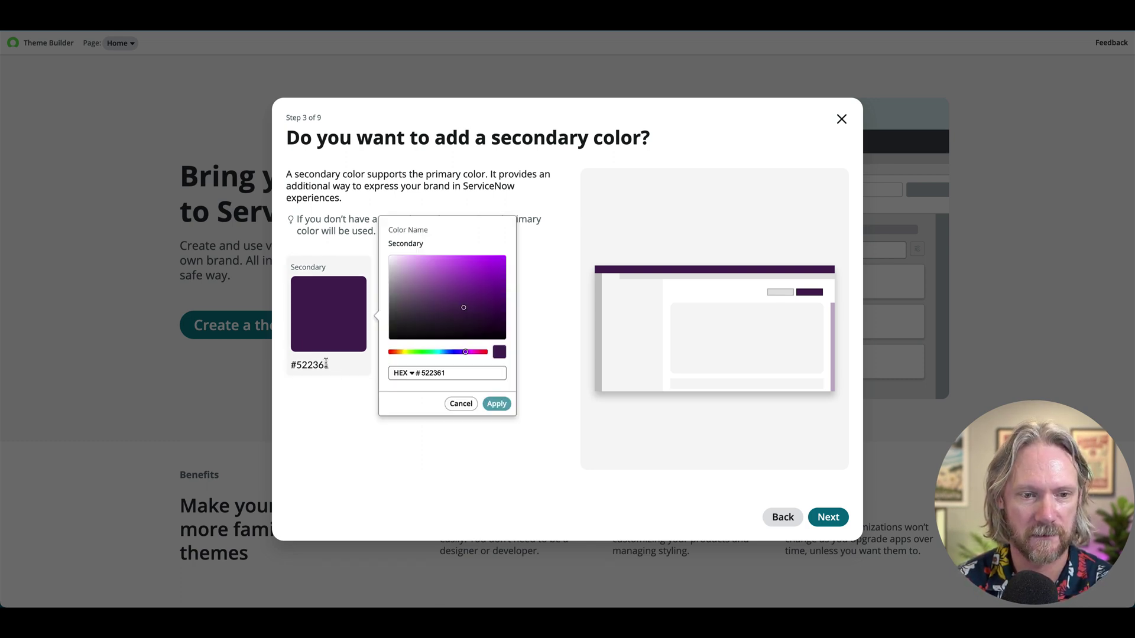
{"action": "double_click", "coordinate": [429, 373]}
{"action": "type", "text": "C205FA"}
{"action": "left_click", "coordinate": [499, 404]}
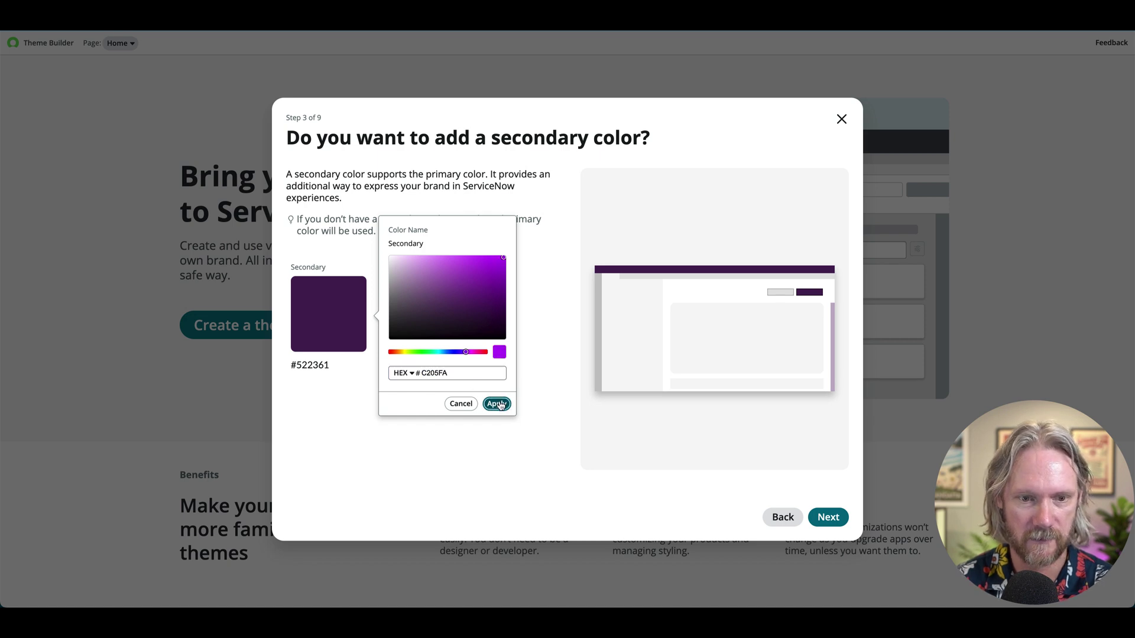
Step: Keep the neutral grey #CCCCCC and add an extra white colour, #FFFFFF
{"action": "left_click", "coordinate": [828, 519]}
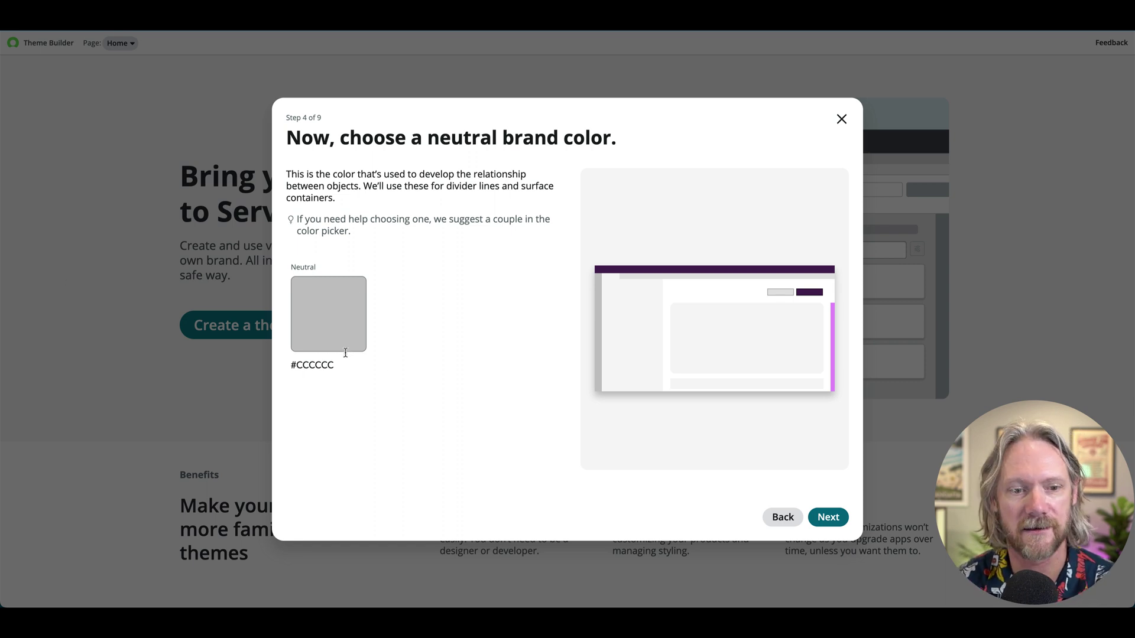
{"action": "left_click", "coordinate": [828, 518]}
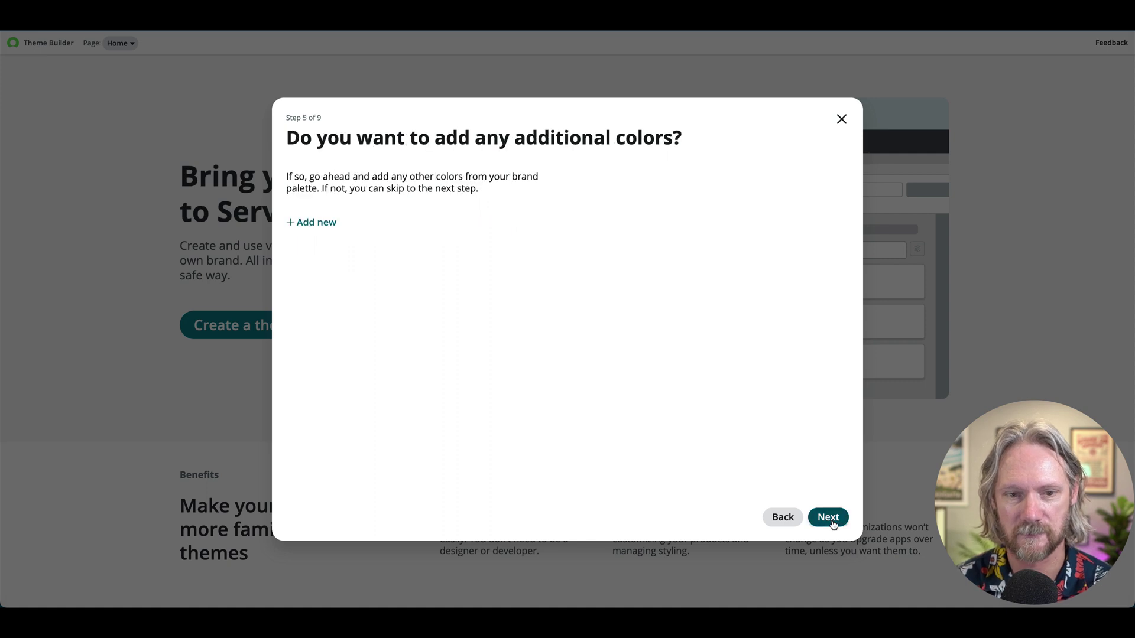
{"action": "left_click", "coordinate": [320, 226]}
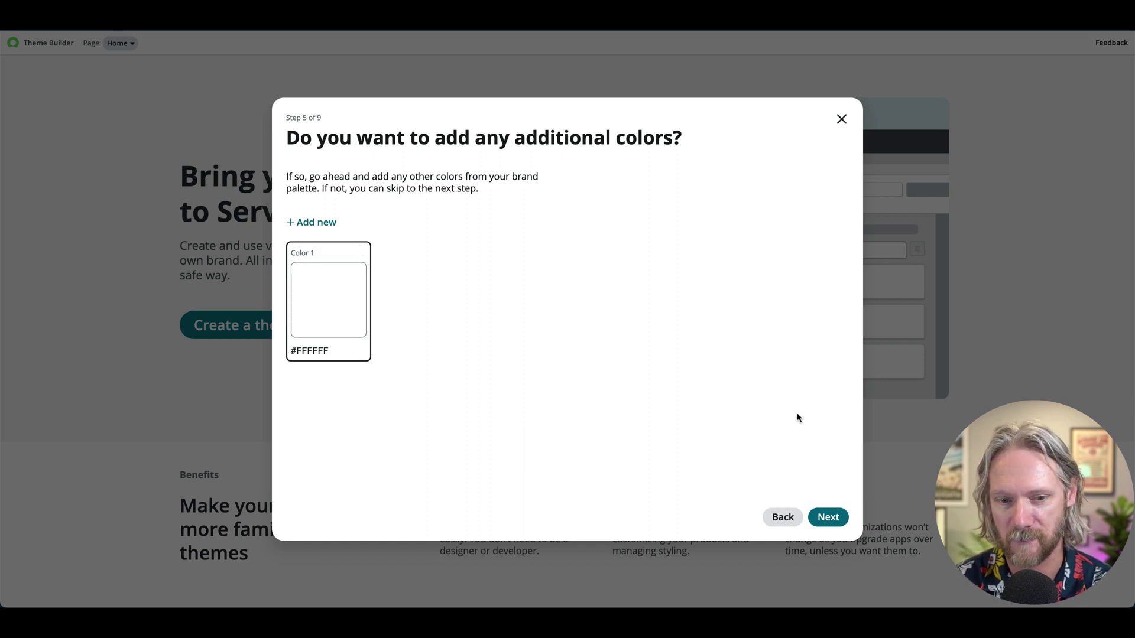
Step: Upload logo-purple-haze.png as the theme's logo
{"action": "left_click", "coordinate": [830, 519]}
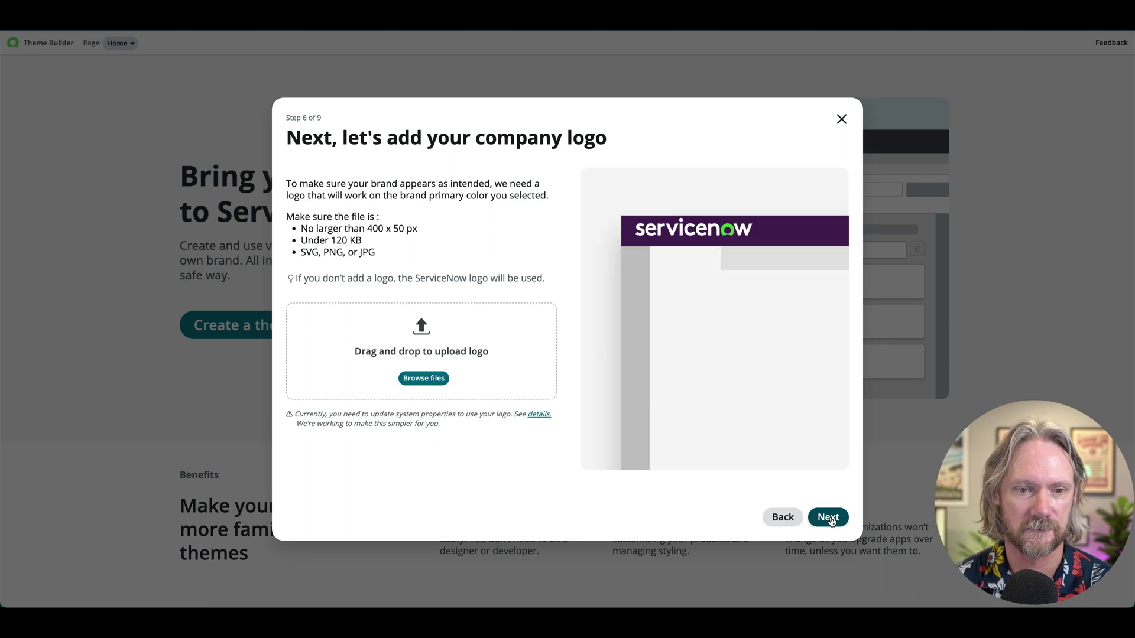
{"action": "left_click", "coordinate": [425, 381]}
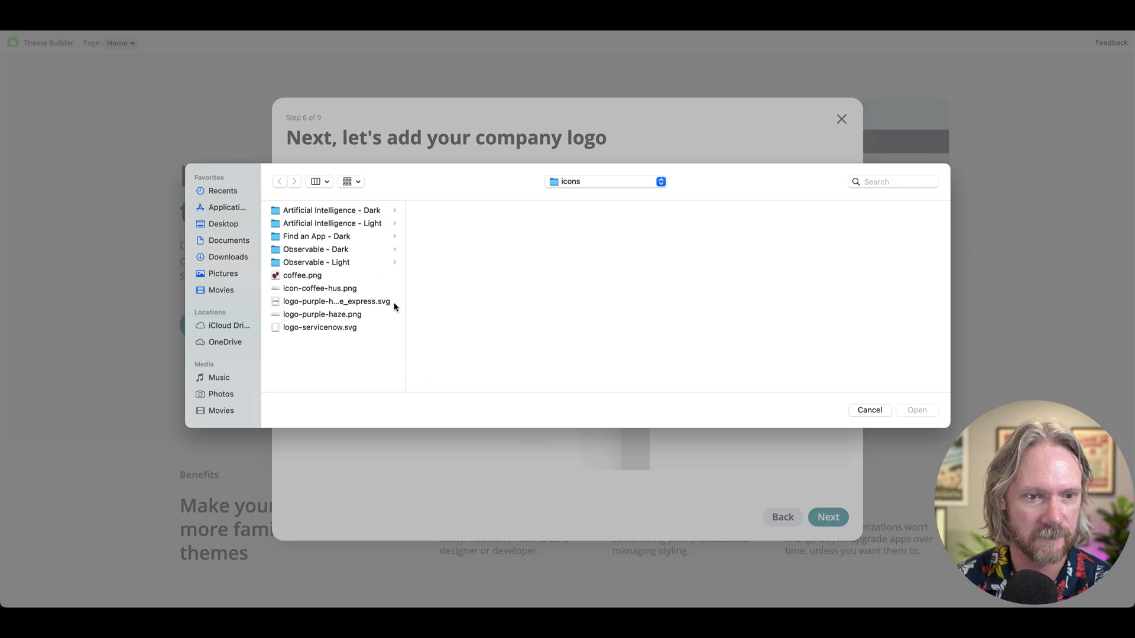
{"action": "left_click", "coordinate": [333, 315]}
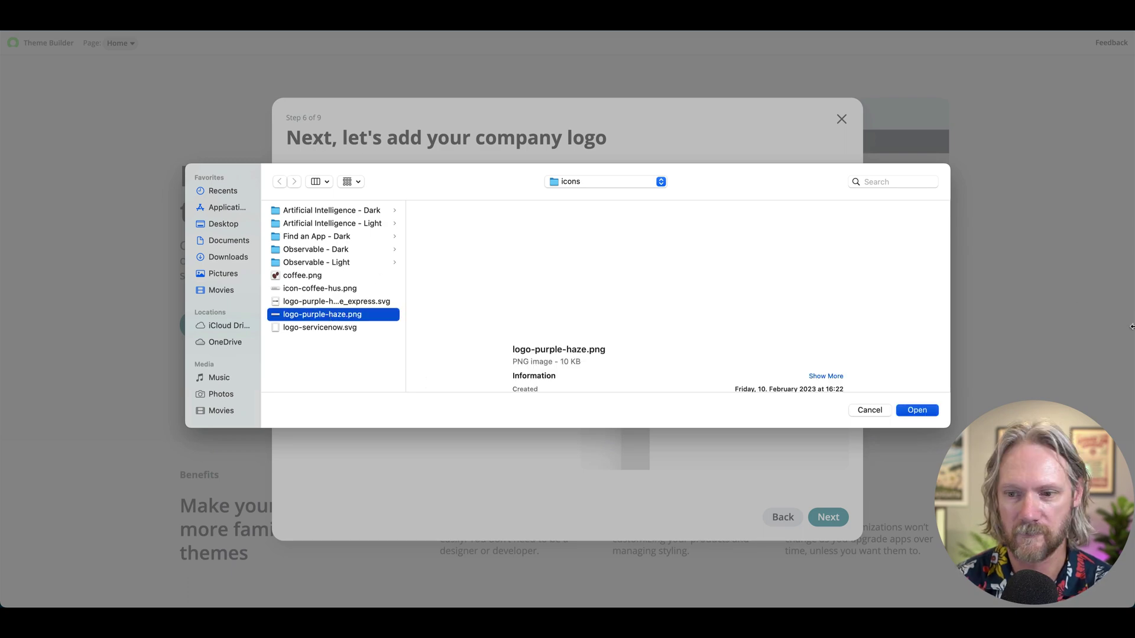
{"action": "left_click", "coordinate": [917, 410]}
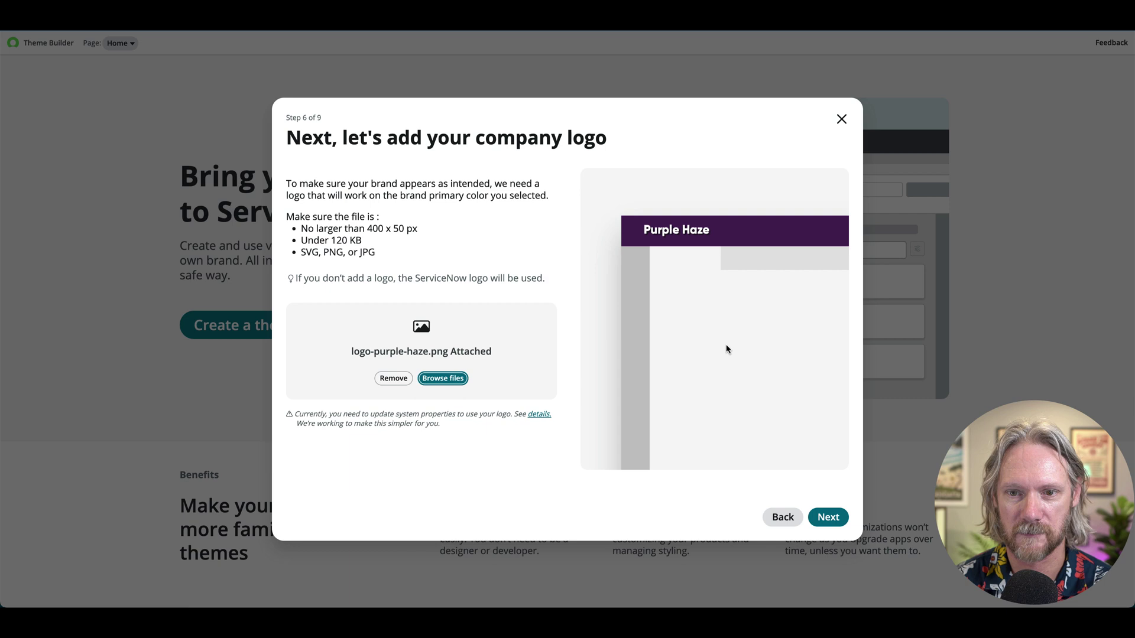
{"action": "left_click", "coordinate": [830, 518]}
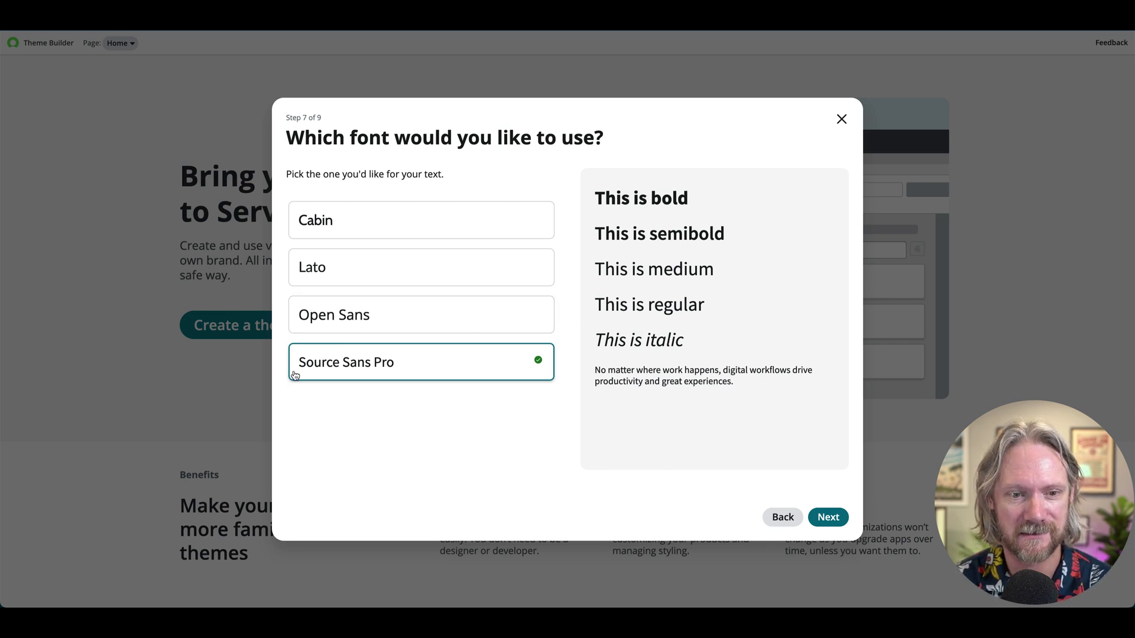
Step: Choose Source Sans Pro as the theme font and less rounded component corners
{"action": "left_click", "coordinate": [384, 326]}
{"action": "left_click", "coordinate": [388, 279]}
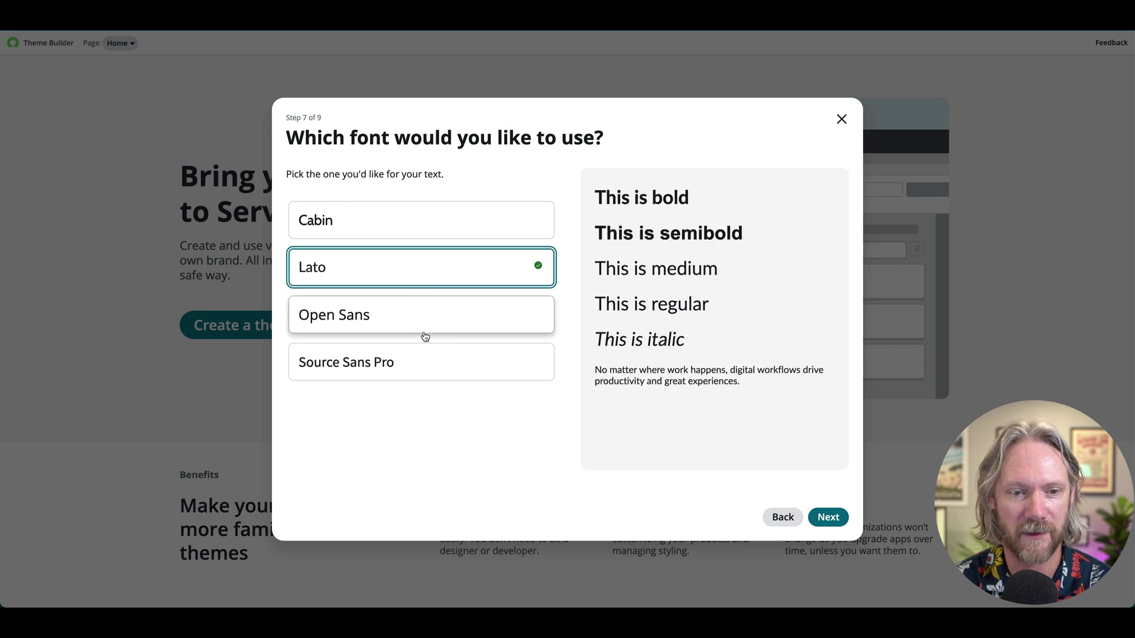
{"action": "left_click", "coordinate": [407, 364]}
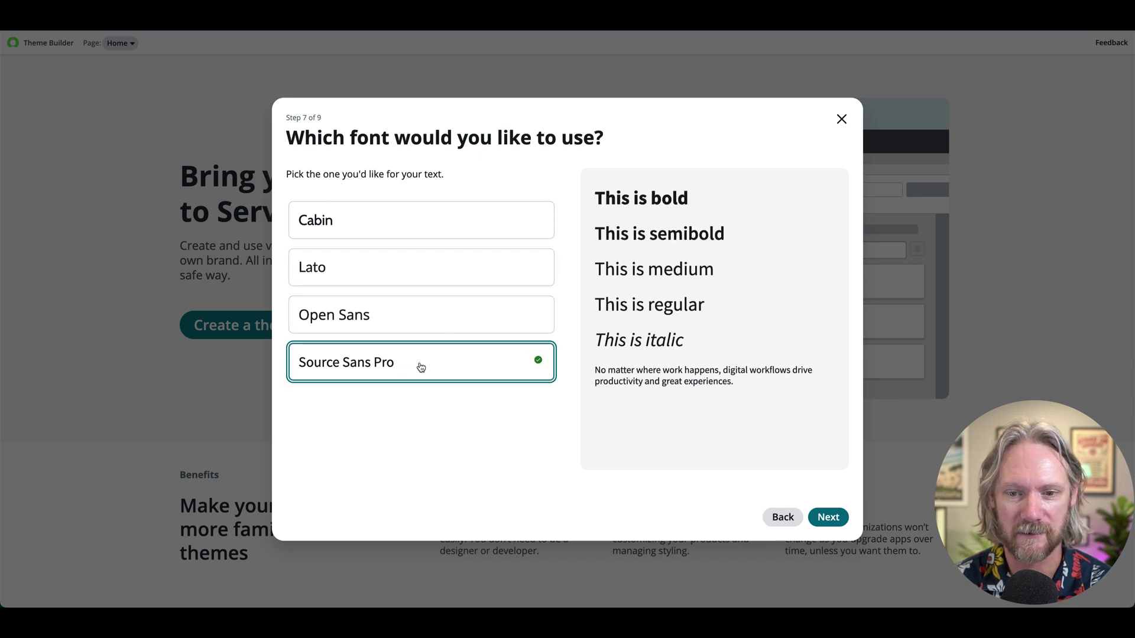
{"action": "left_click", "coordinate": [828, 518]}
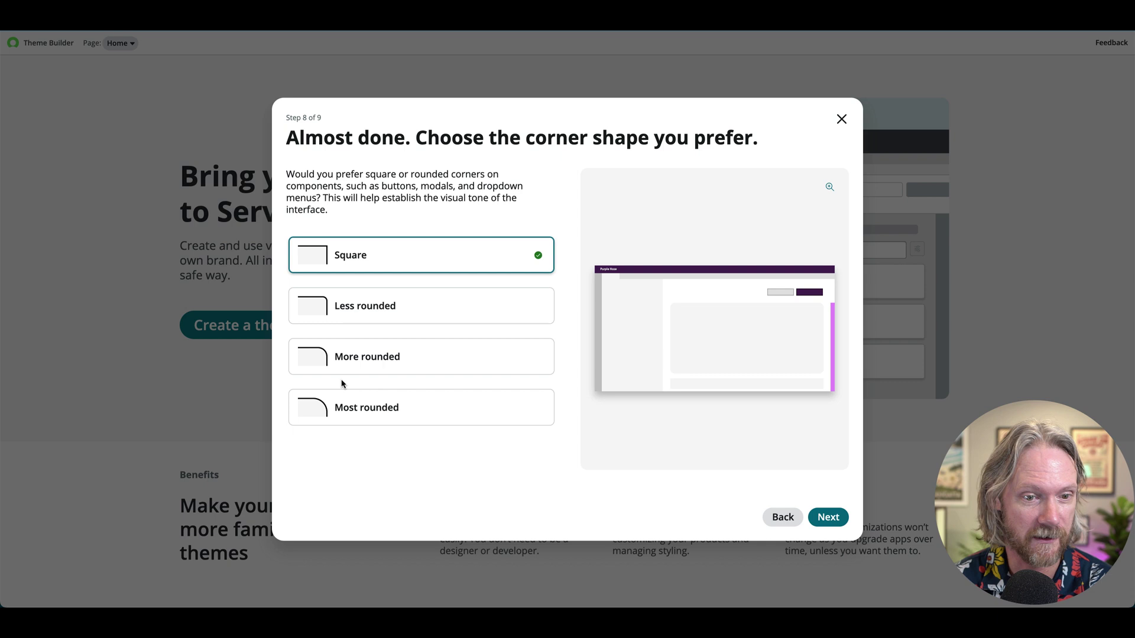
{"action": "left_click", "coordinate": [357, 311]}
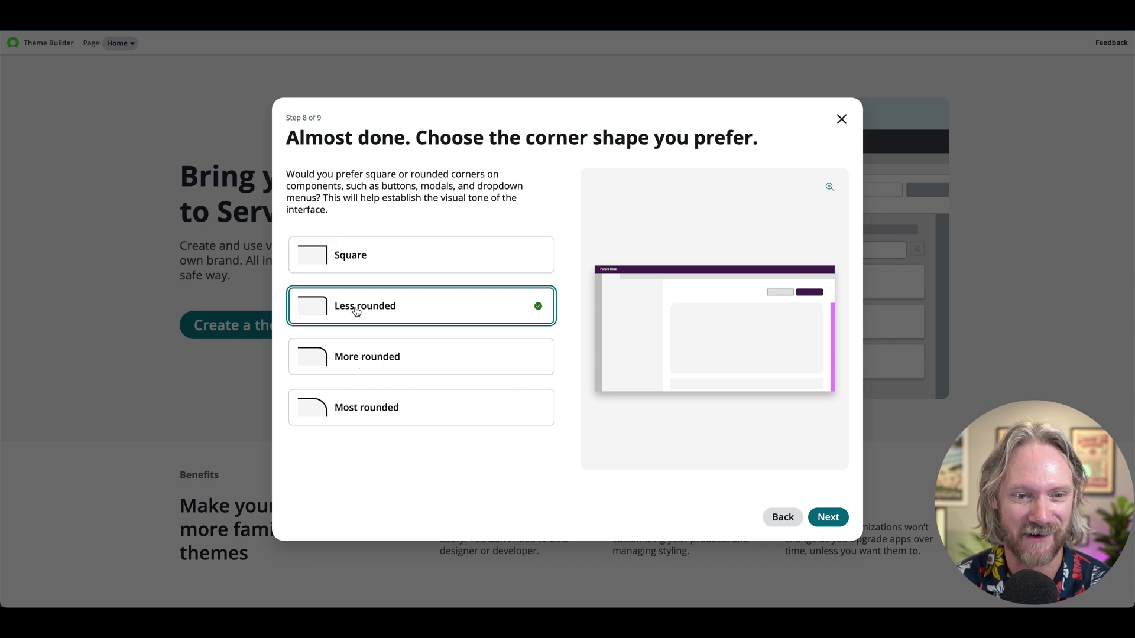
Step: Create the Purple Haze theme from the review step and apply it to all experiences
{"action": "left_click", "coordinate": [833, 519]}
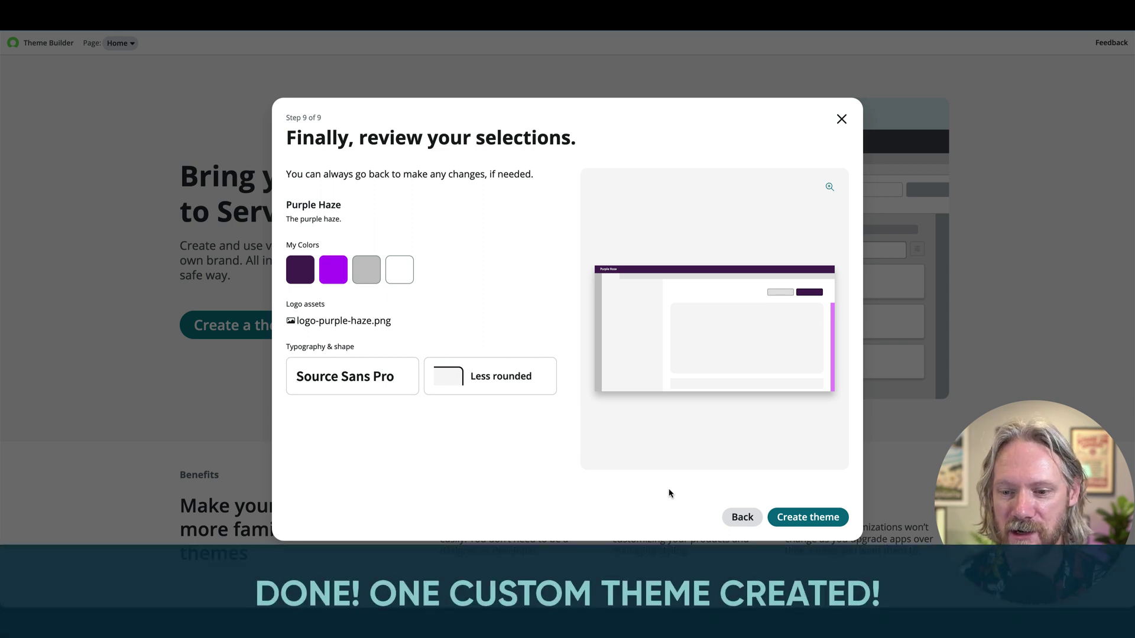
{"action": "left_click", "coordinate": [808, 525]}
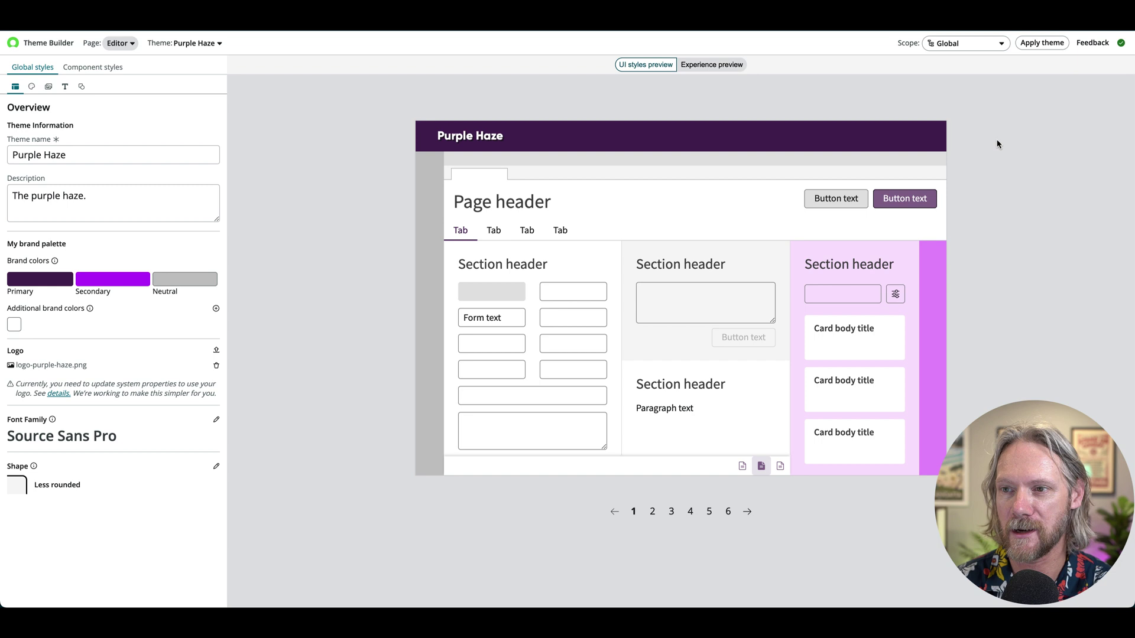
{"action": "left_click", "coordinate": [1039, 47]}
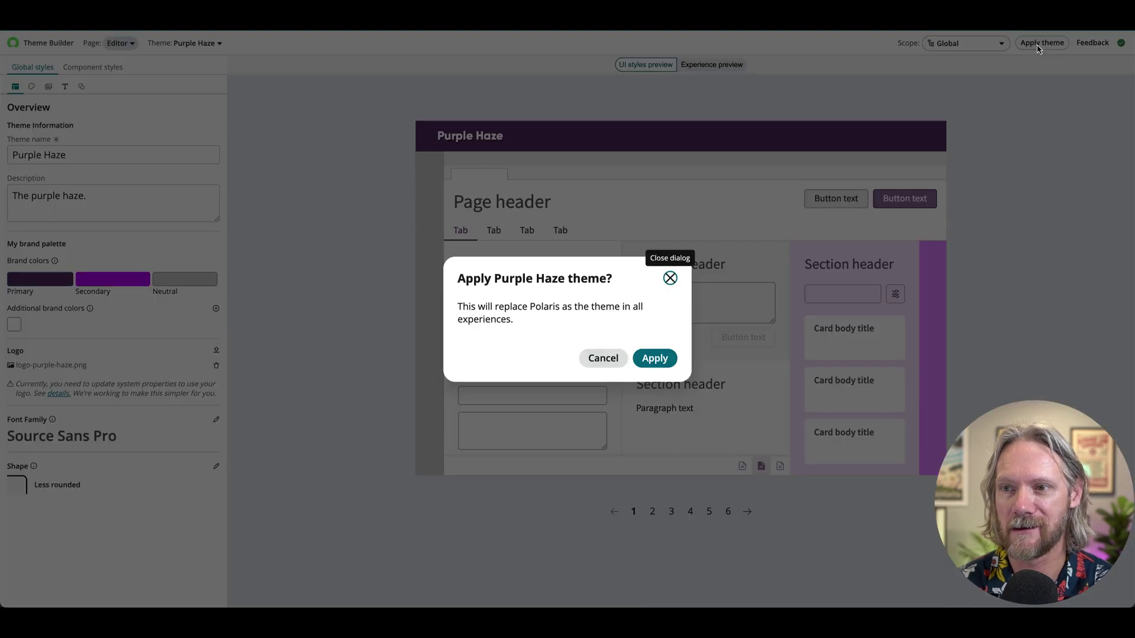
{"action": "left_click", "coordinate": [656, 358]}
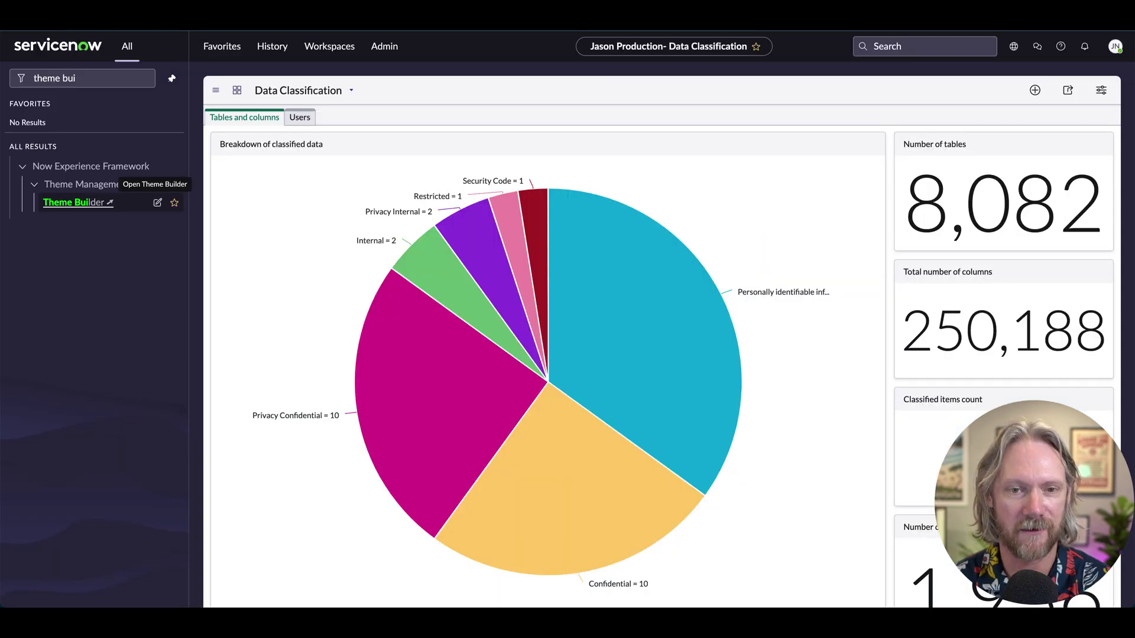
Step: Open Theme Builder from the filtered navigator results
{"action": "left_click", "coordinate": [73, 202]}
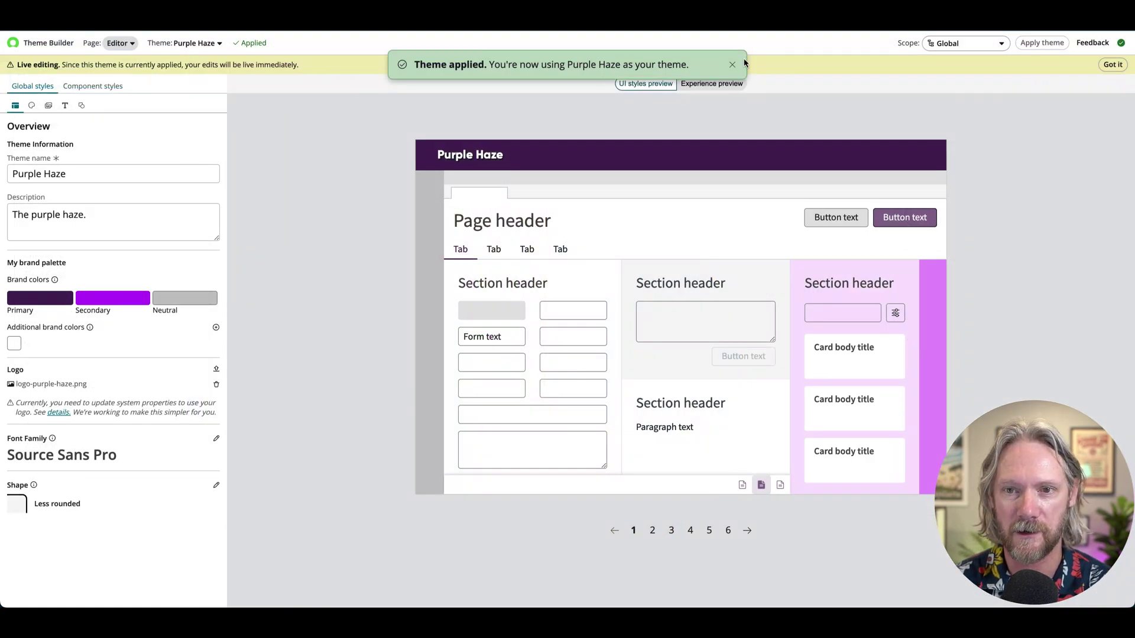
Step: Show the Purple Haze colour settings with the Background, Divider, Focus state and Interactive sections expanded
{"action": "left_click", "coordinate": [732, 65]}
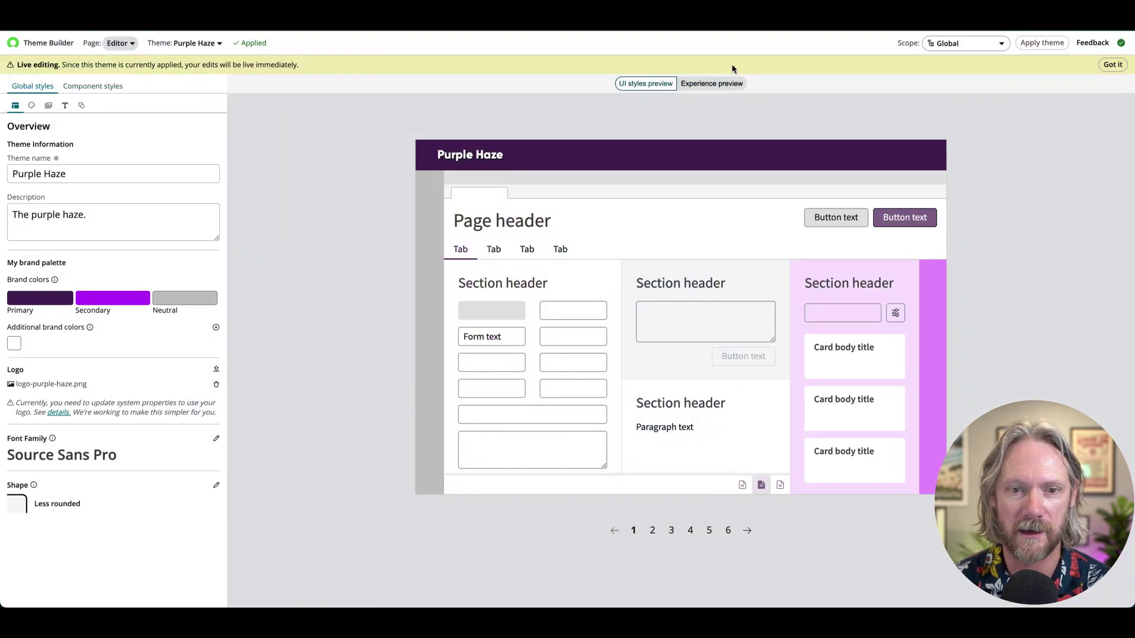
{"action": "left_click", "coordinate": [132, 216]}
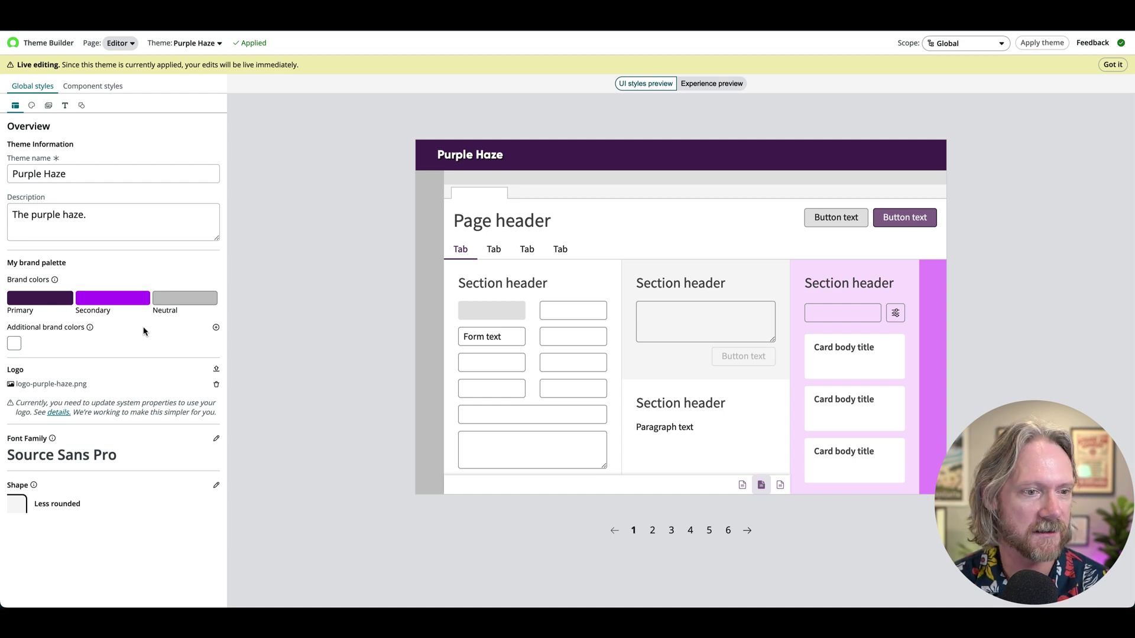
{"action": "left_click", "coordinate": [31, 107]}
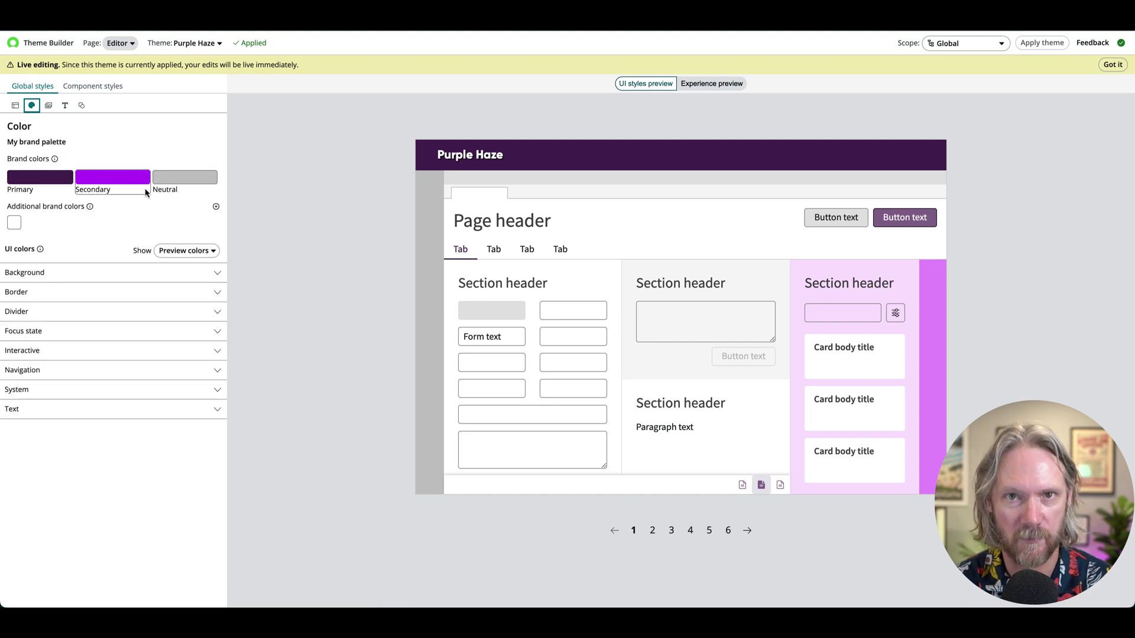
{"action": "left_click", "coordinate": [217, 273]}
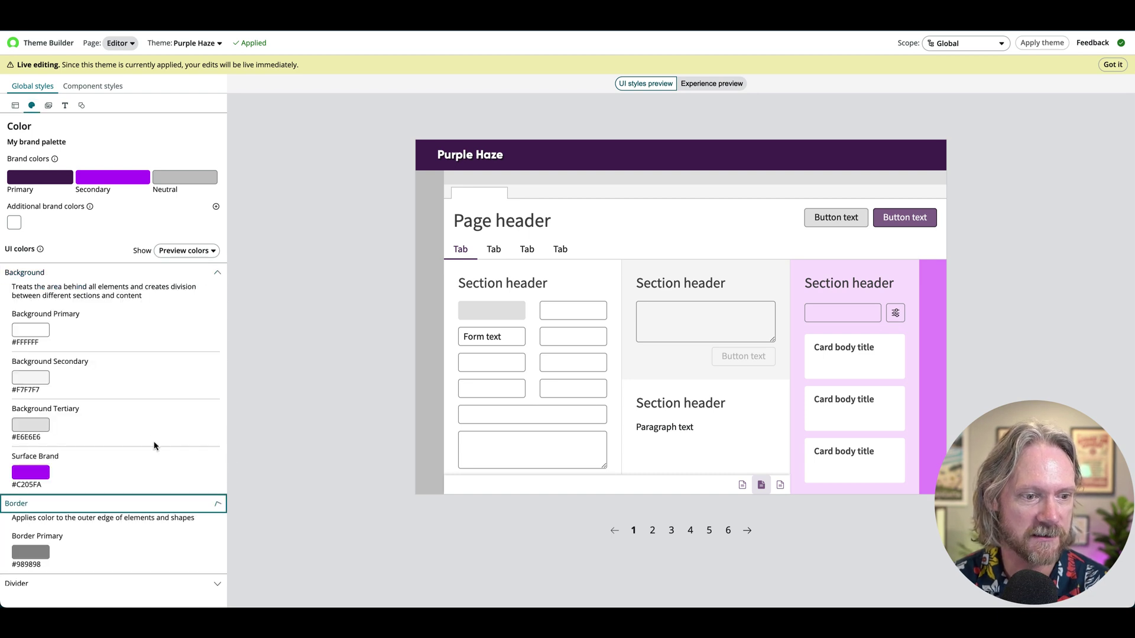
{"action": "scroll", "coordinate": [155, 445], "scroll_direction": "down", "scroll_amount": 5}
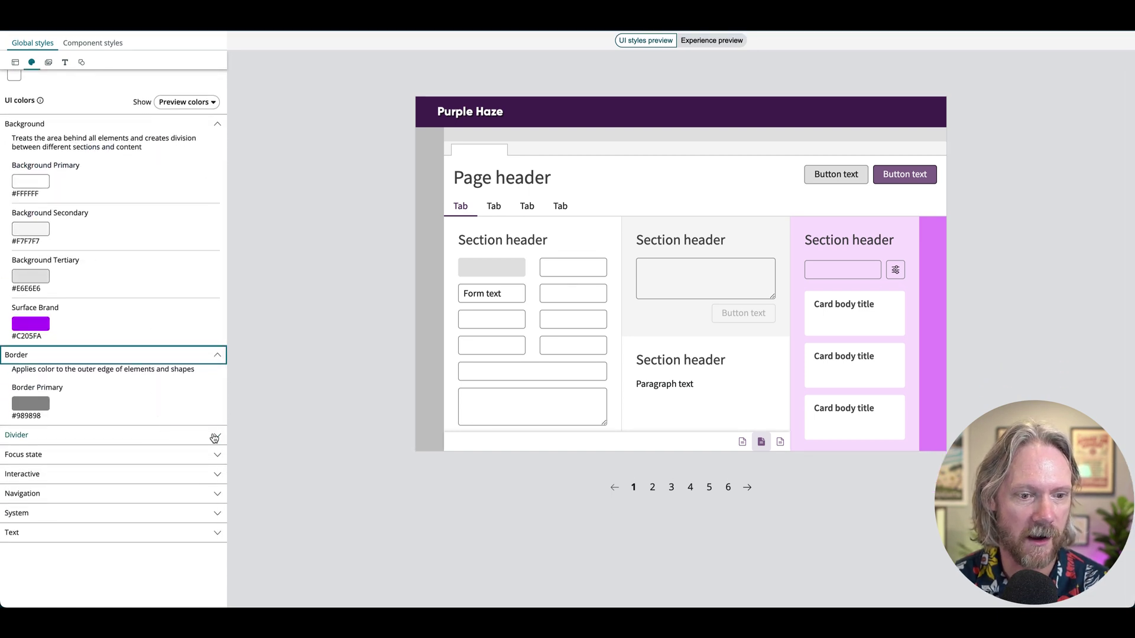
{"action": "left_click", "coordinate": [214, 437]}
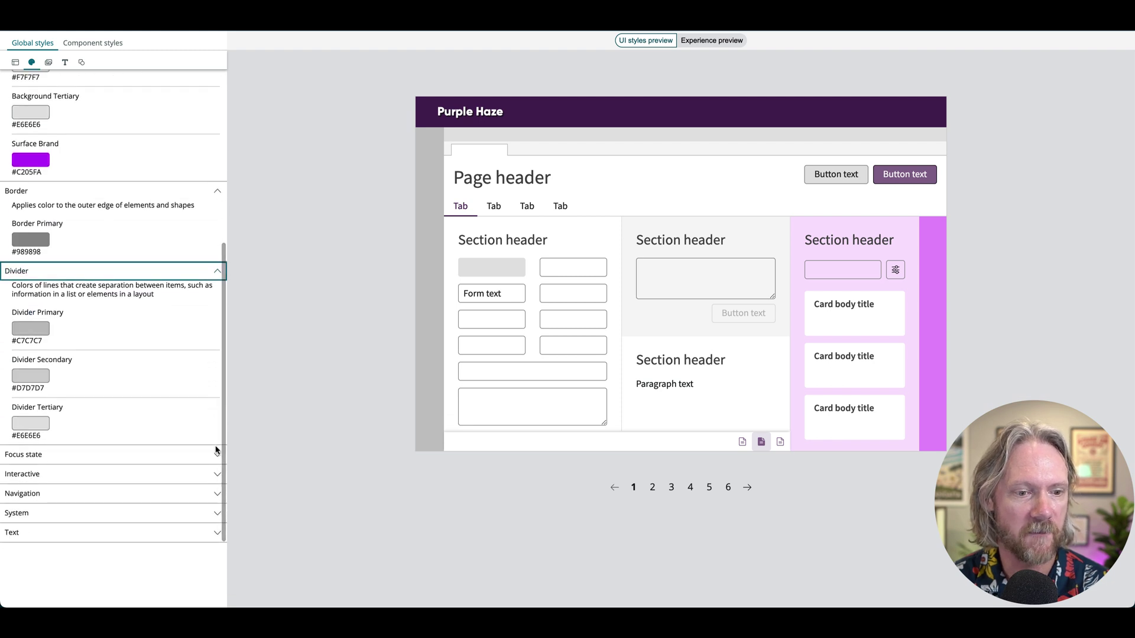
{"action": "left_click", "coordinate": [216, 459]}
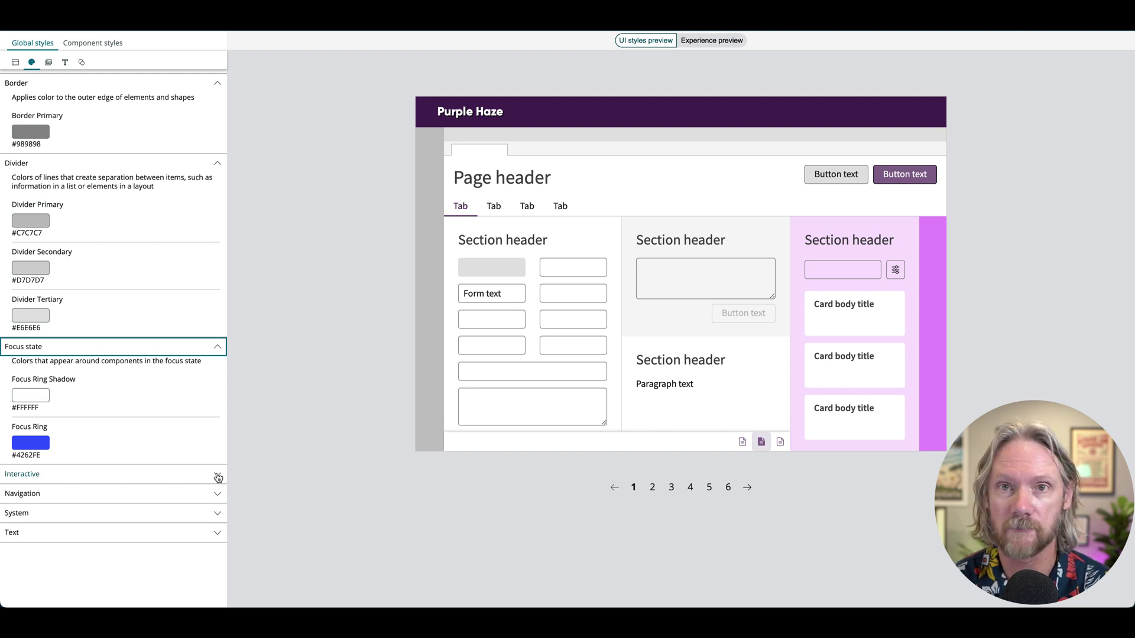
{"action": "left_click", "coordinate": [218, 477]}
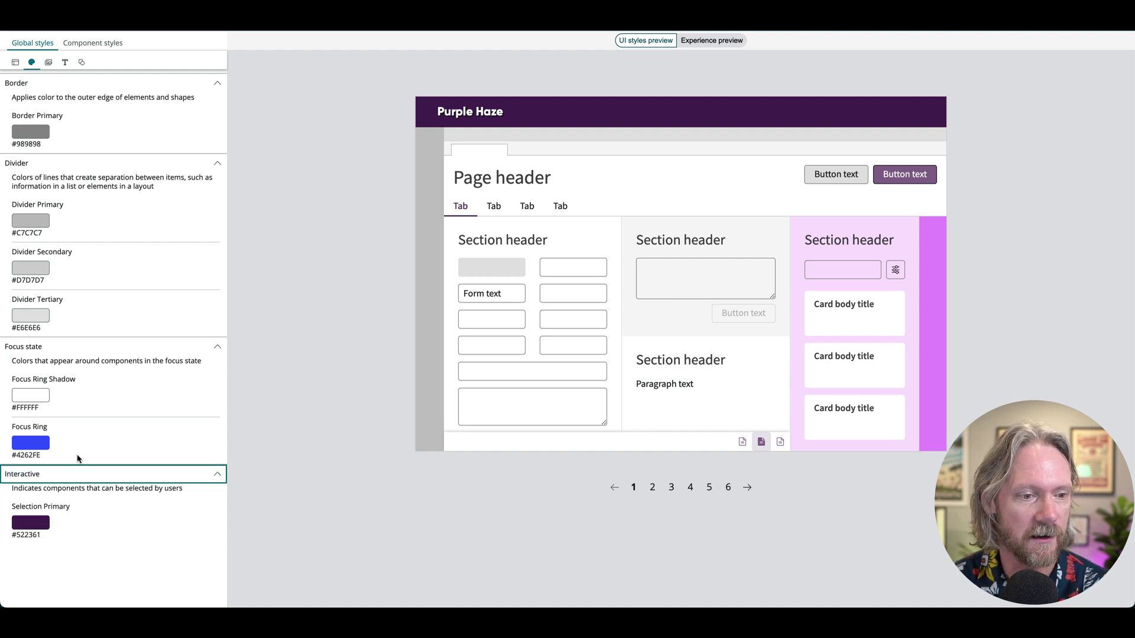
Step: Inspect the Focus Ring colour choices and cancel without changing the colour
{"action": "left_click", "coordinate": [40, 450]}
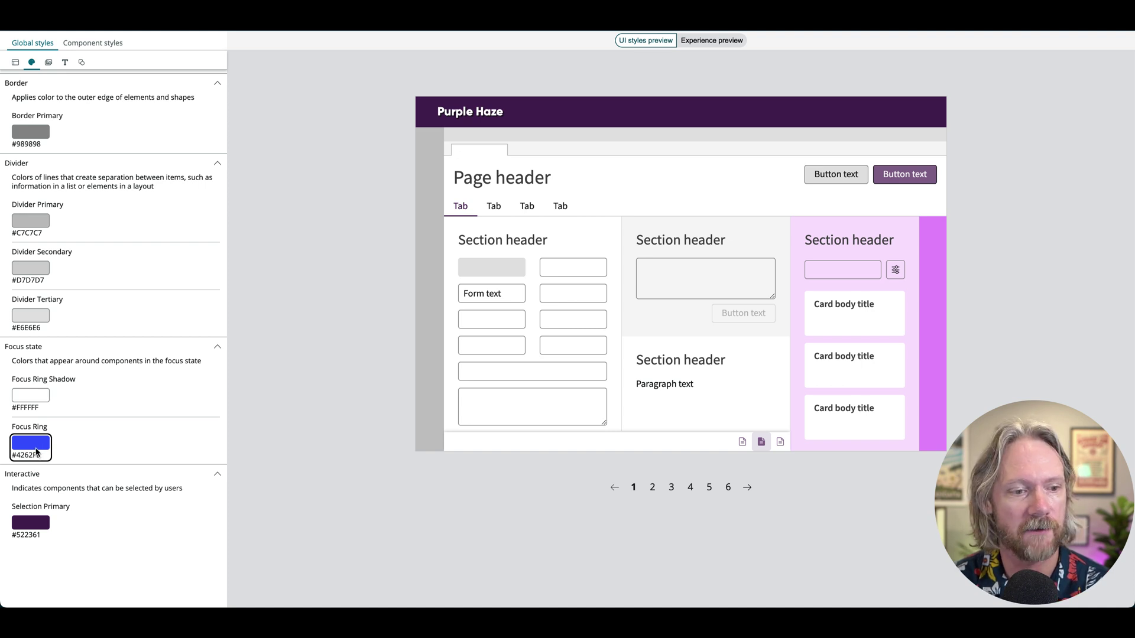
{"action": "left_click", "coordinate": [33, 445]}
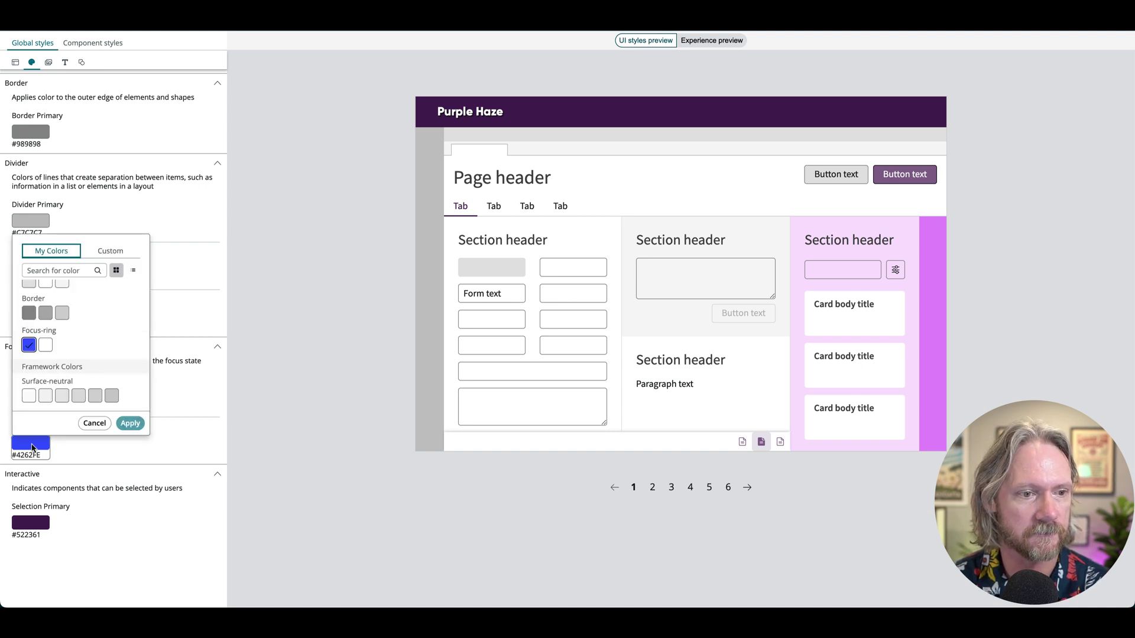
{"action": "scroll", "coordinate": [89, 328], "scroll_direction": "up", "scroll_amount": 4}
{"action": "scroll", "coordinate": [88, 329], "scroll_direction": "up", "scroll_amount": 5}
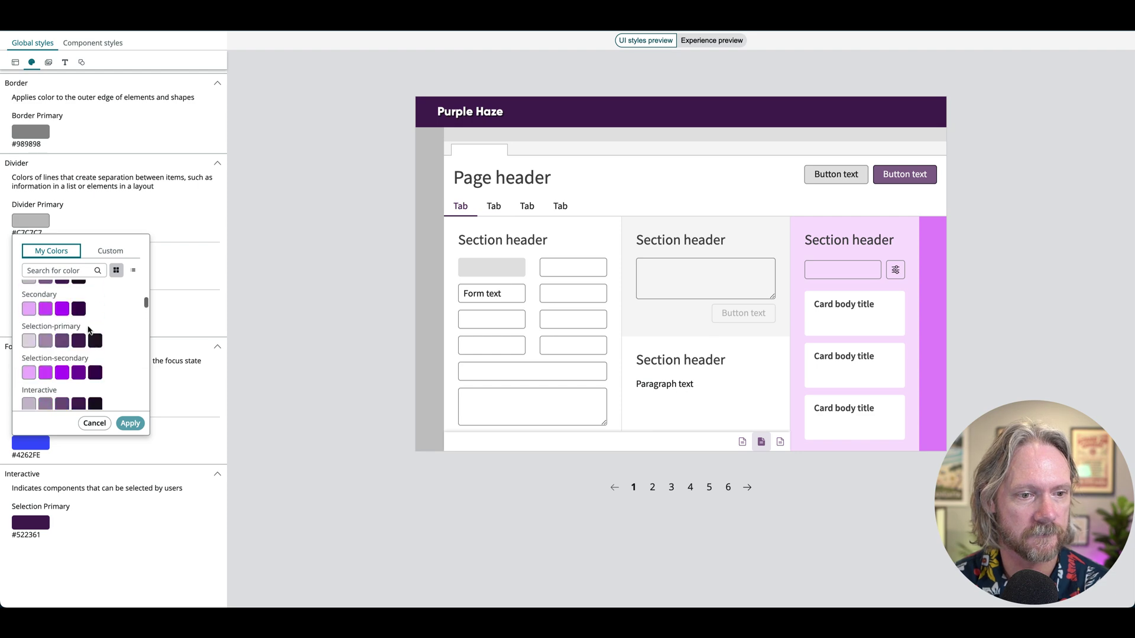
{"action": "left_click", "coordinate": [95, 423]}
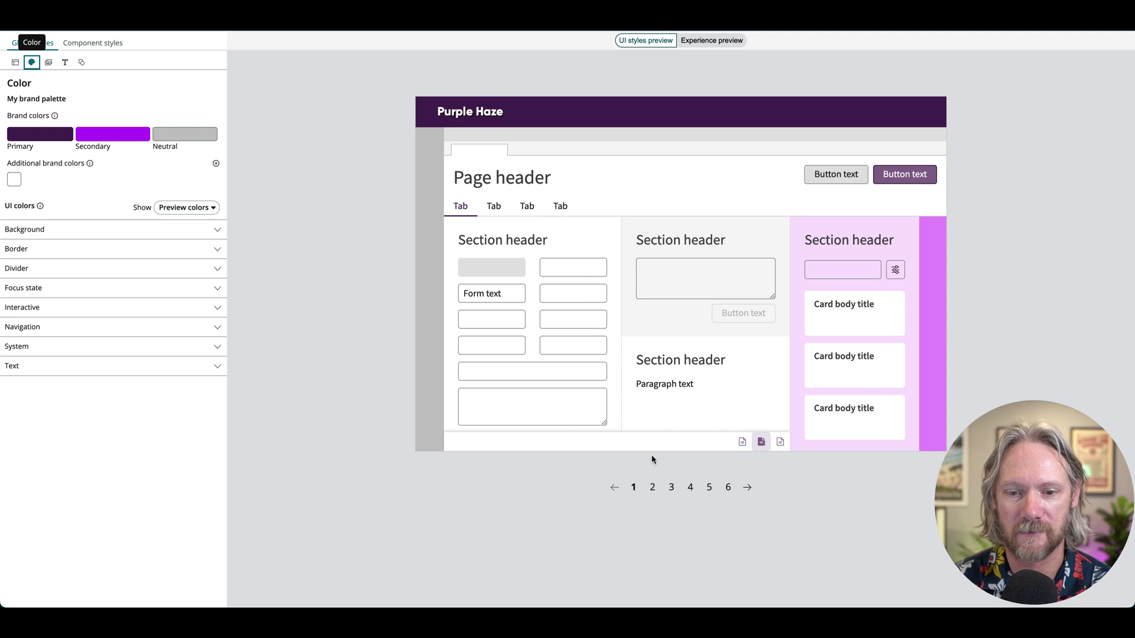
Step: Page through the styles preview to page 4, the tree and list layout
{"action": "left_click", "coordinate": [653, 488]}
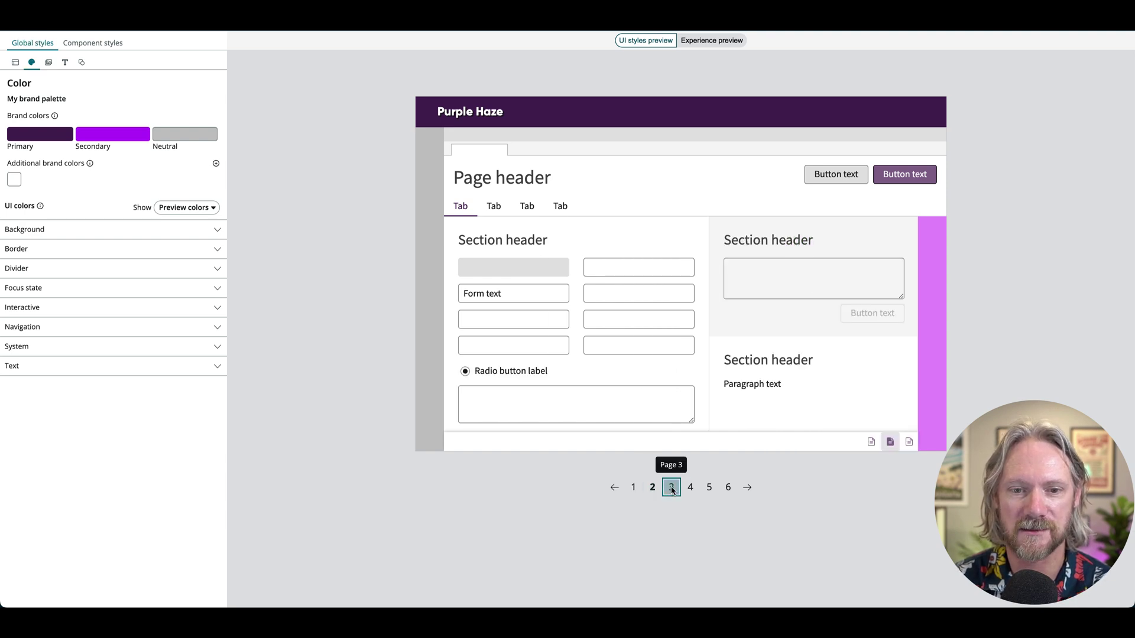
{"action": "left_click", "coordinate": [671, 489]}
{"action": "left_click", "coordinate": [689, 488]}
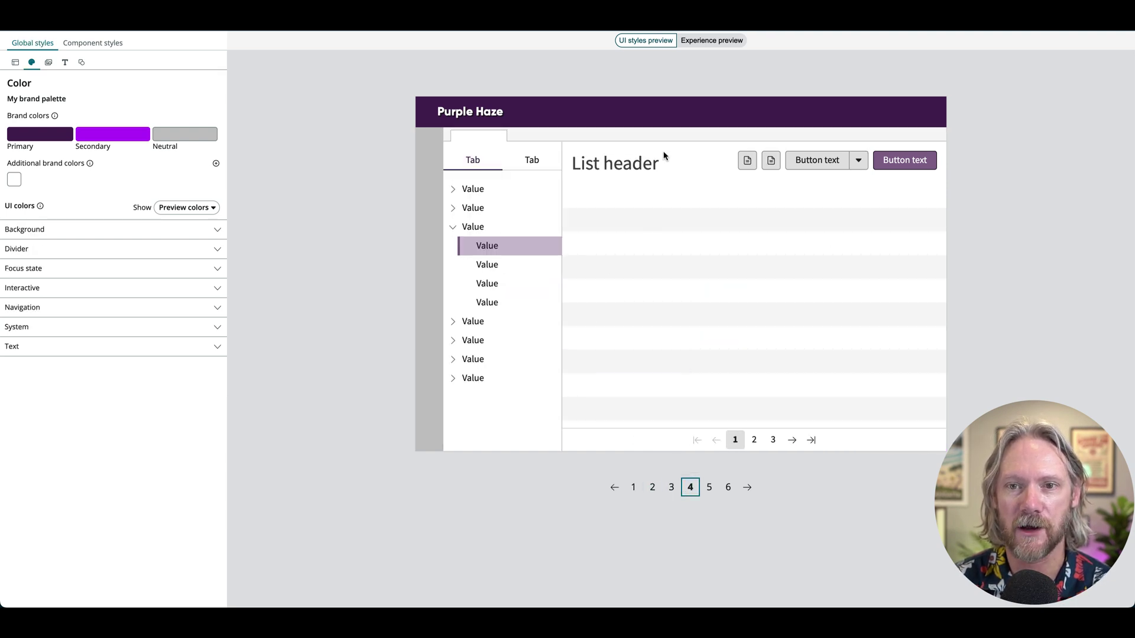
Step: Switch to Experience preview and reveal the Background and Divider colour values
{"action": "left_click", "coordinate": [708, 42]}
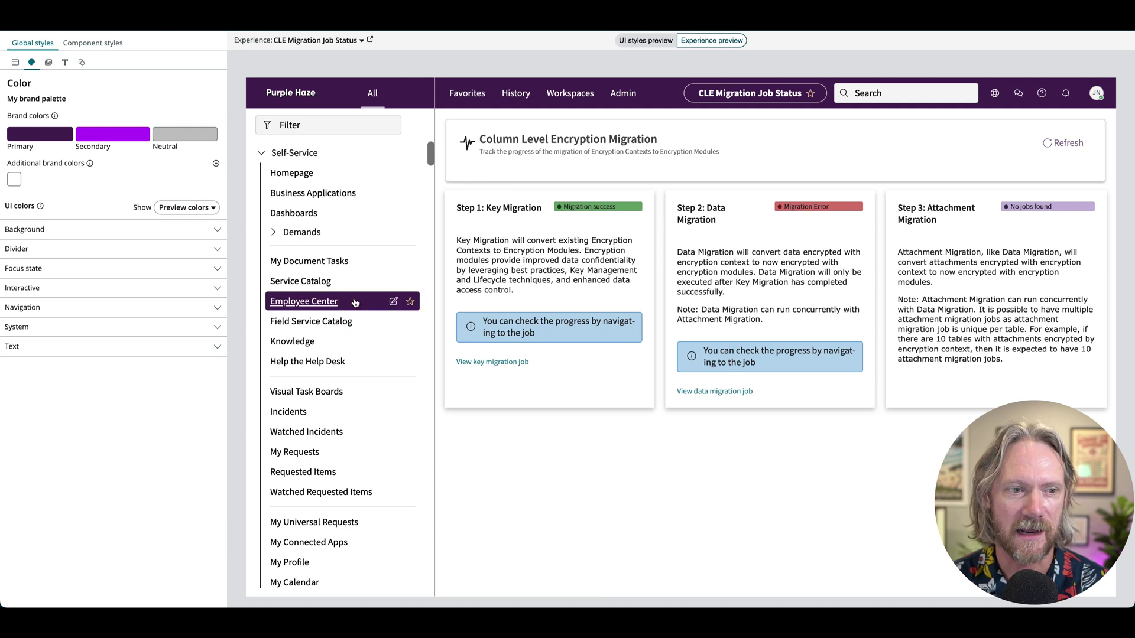
{"action": "left_click", "coordinate": [218, 233]}
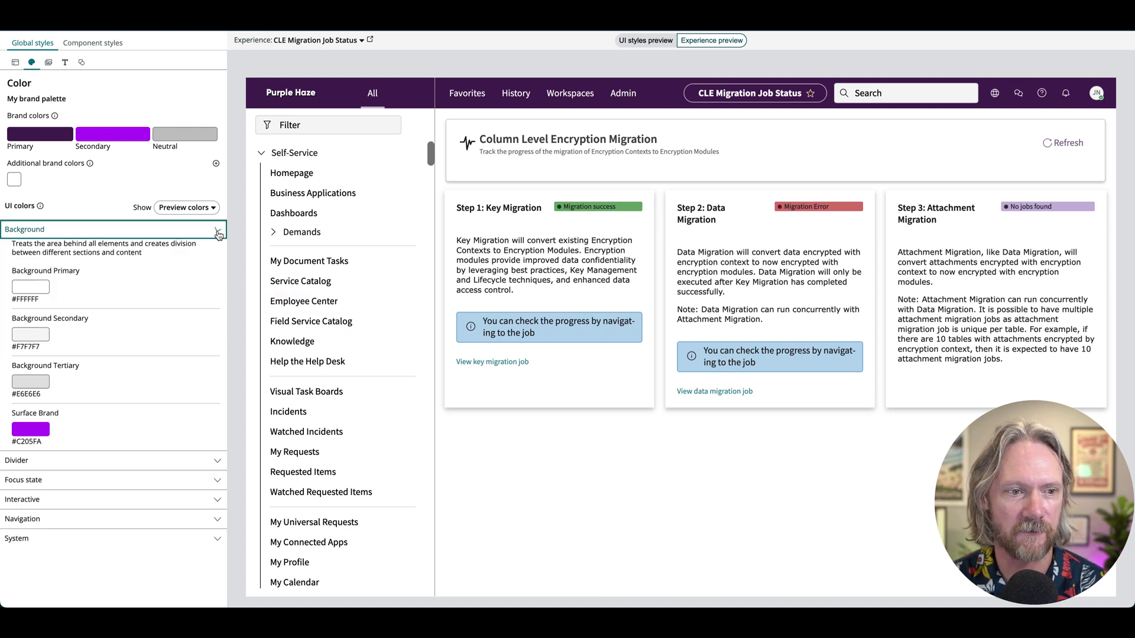
{"action": "scroll", "coordinate": [181, 349], "scroll_direction": "down", "scroll_amount": 1}
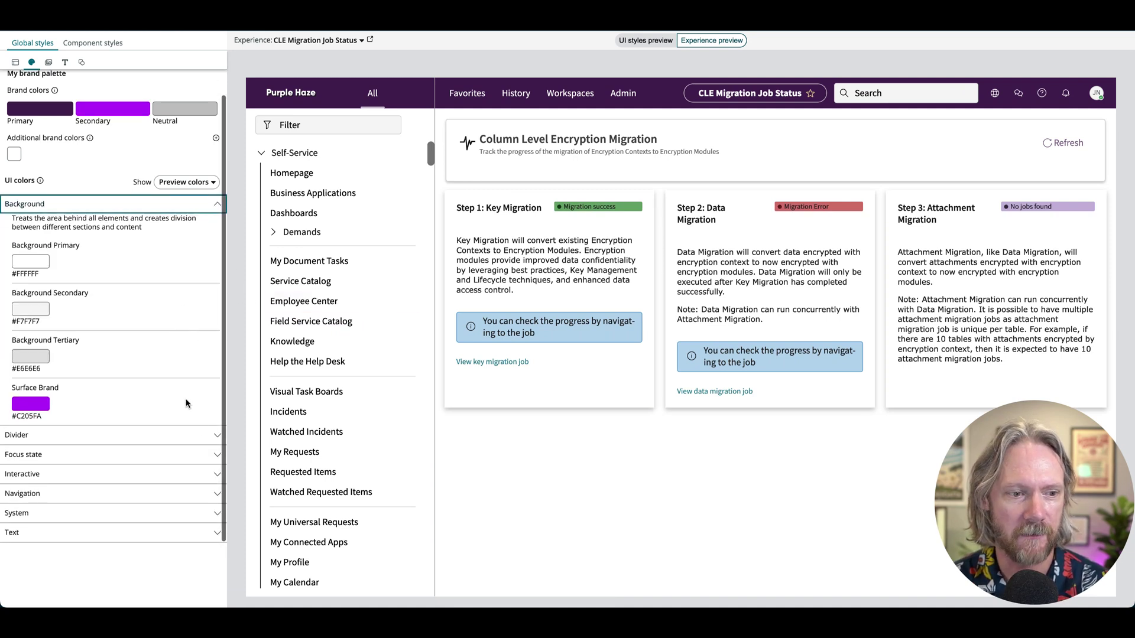
{"action": "left_click", "coordinate": [211, 435]}
{"action": "scroll", "coordinate": [214, 436], "scroll_direction": "down", "scroll_amount": 3}
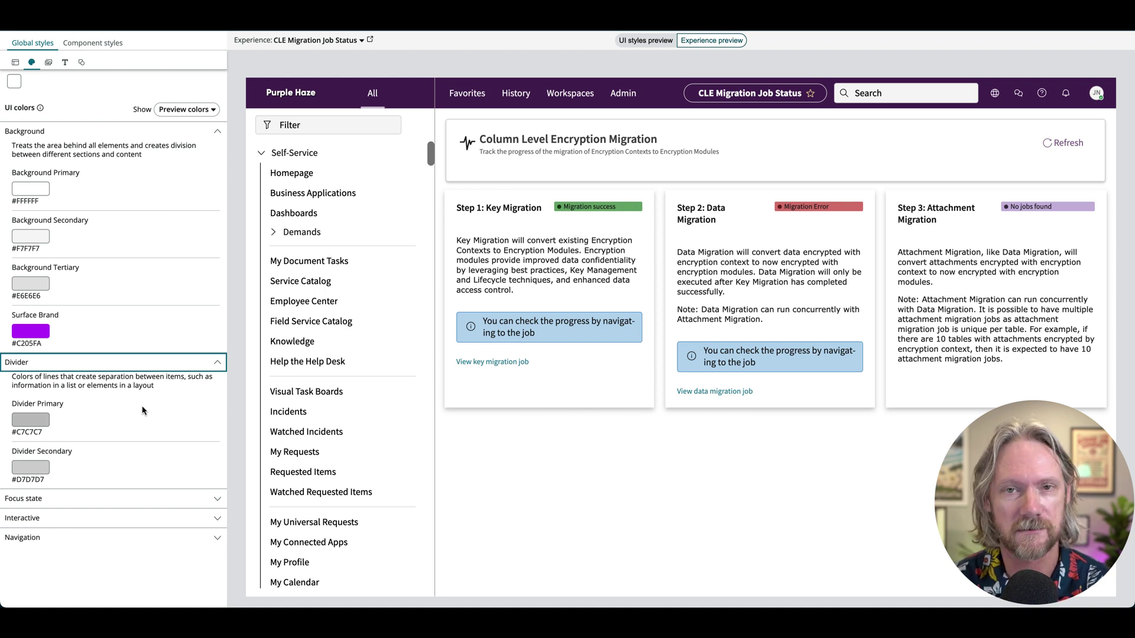
{"action": "scroll", "coordinate": [121, 398], "scroll_direction": "down", "scroll_amount": 1}
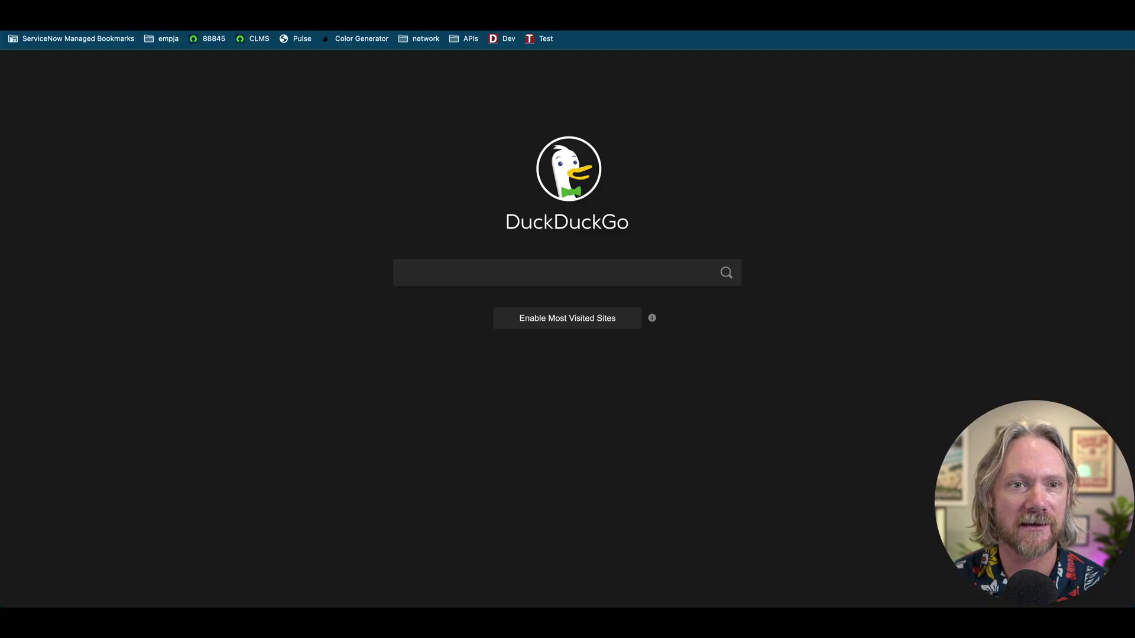
Step: Load the Theme Tools site from the Color Generator bookmark and go to its COLORS page
{"action": "left_click", "coordinate": [357, 39]}
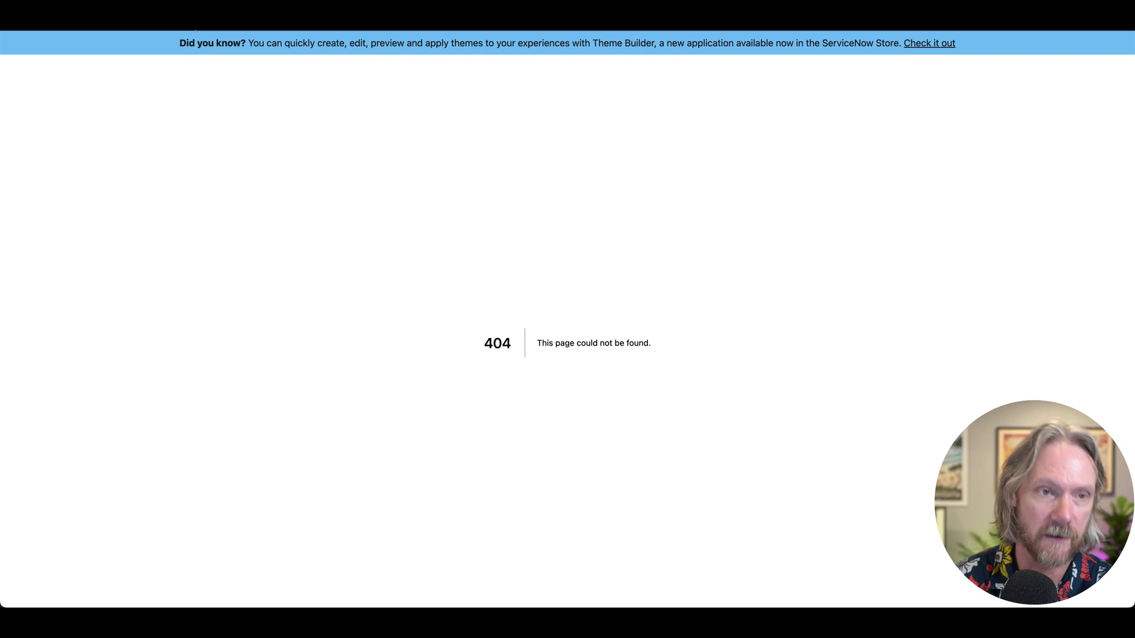
{"action": "left_click", "coordinate": [195, 28]}
{"action": "left_click", "coordinate": [192, 43]}
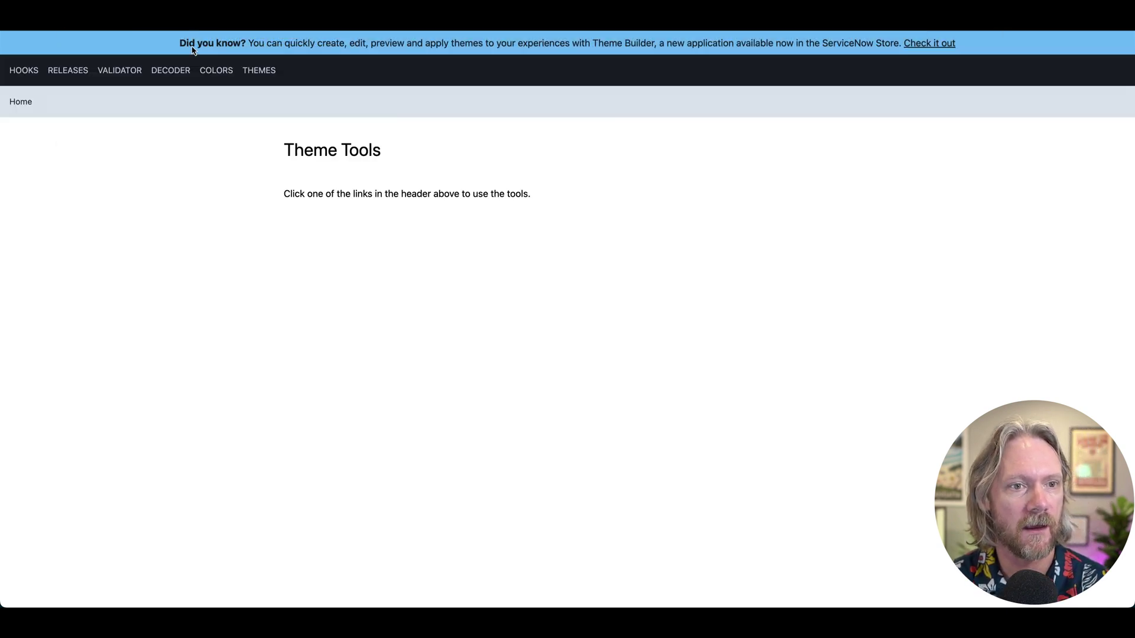
{"action": "left_click", "coordinate": [216, 71]}
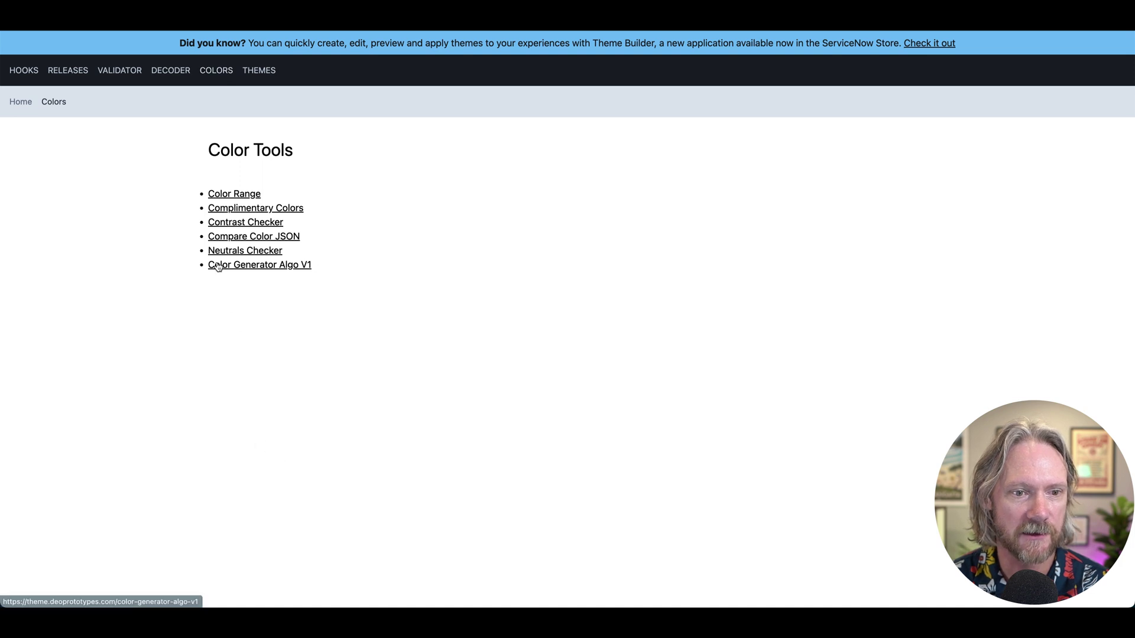
Step: Open Color Generator Algo V1 and look at its Auto Generate dialog before closing it
{"action": "left_click", "coordinate": [271, 266]}
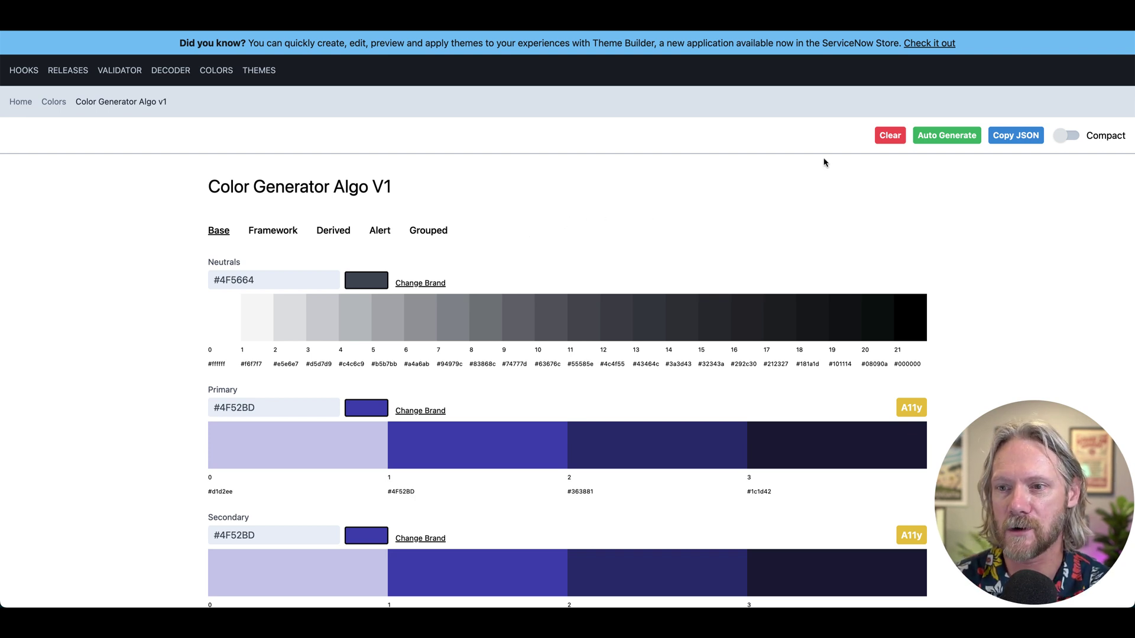
{"action": "left_click", "coordinate": [947, 137]}
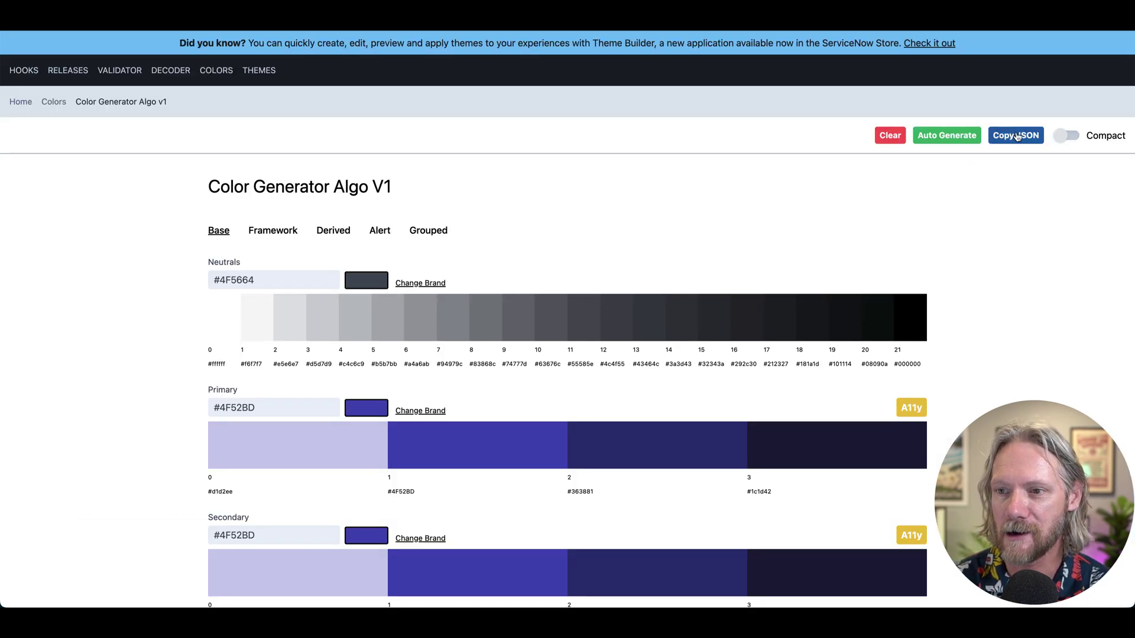
{"action": "left_click", "coordinate": [1017, 144]}
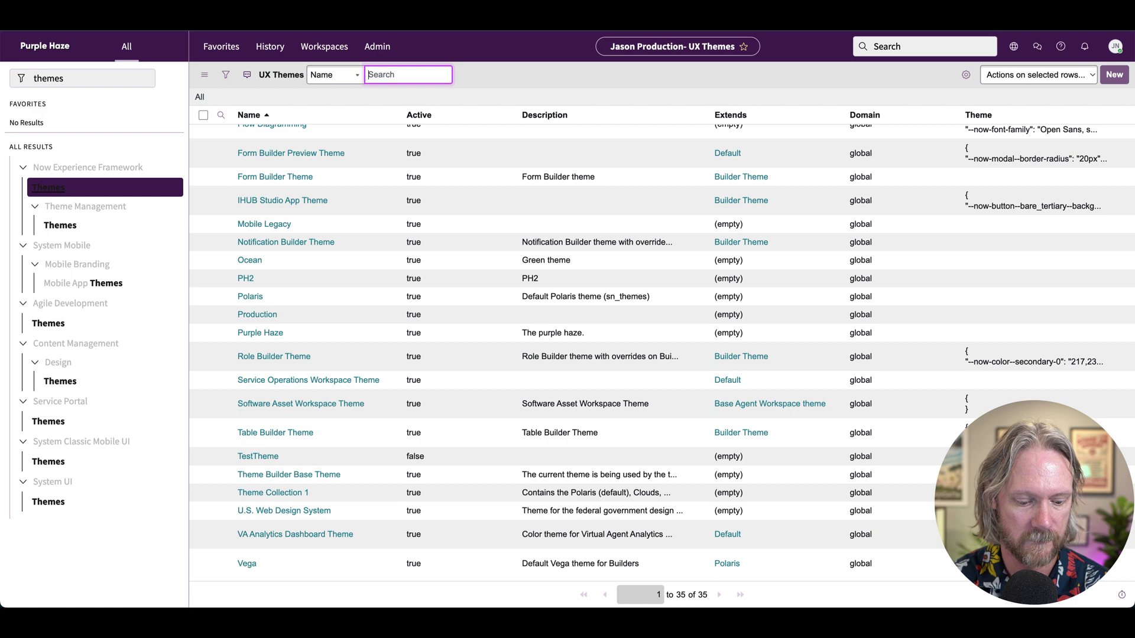
Step: Open Purple Haze from UX Themes, go to its Colors style and select the whole Style JSON
{"action": "scroll", "coordinate": [325, 324], "scroll_direction": "down", "scroll_amount": 1}
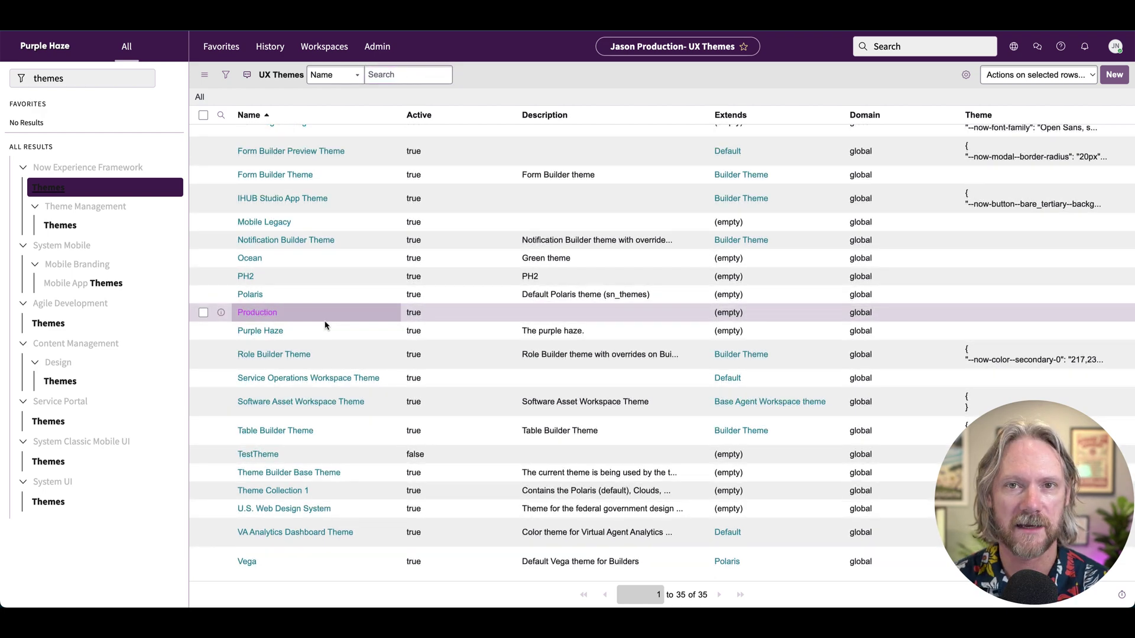
{"action": "left_click", "coordinate": [261, 332]}
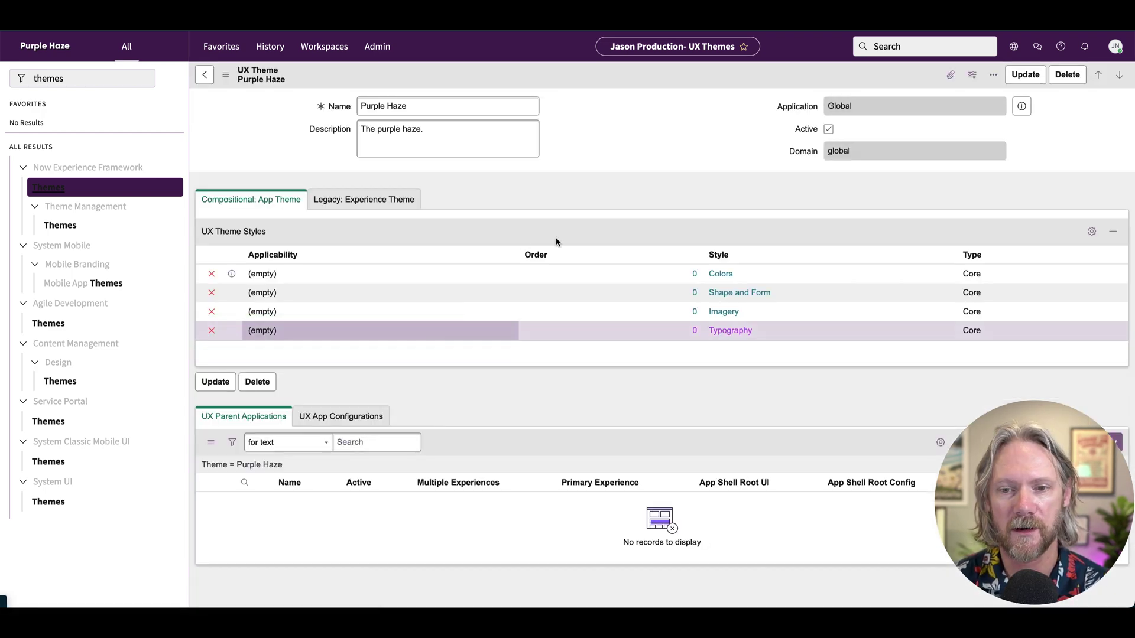
{"action": "left_click", "coordinate": [728, 278]}
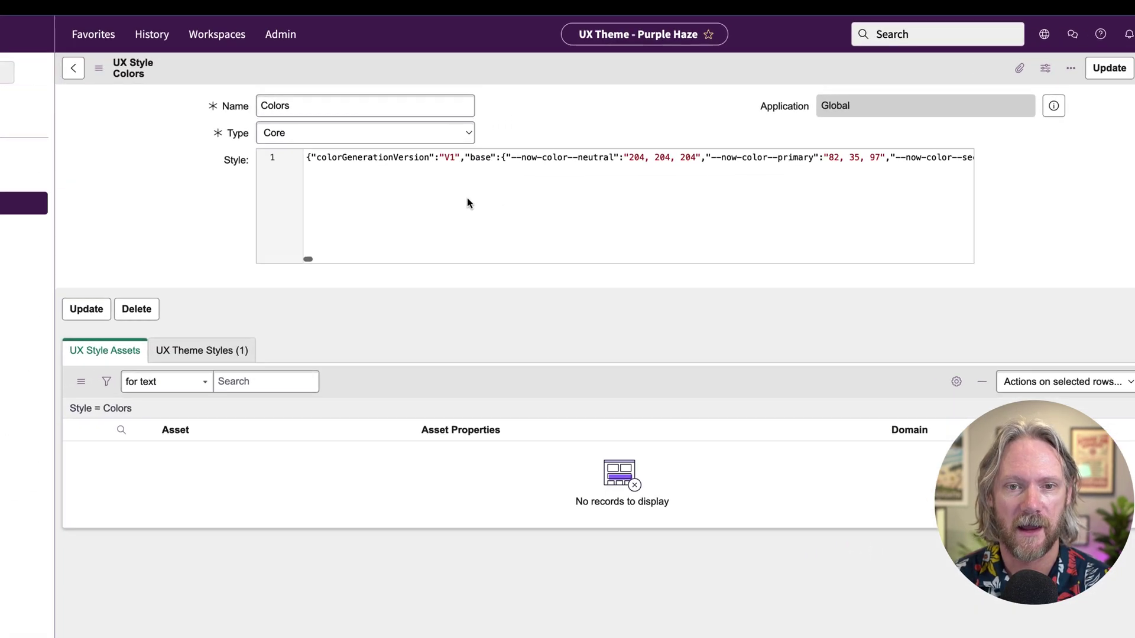
{"action": "left_click", "coordinate": [508, 165]}
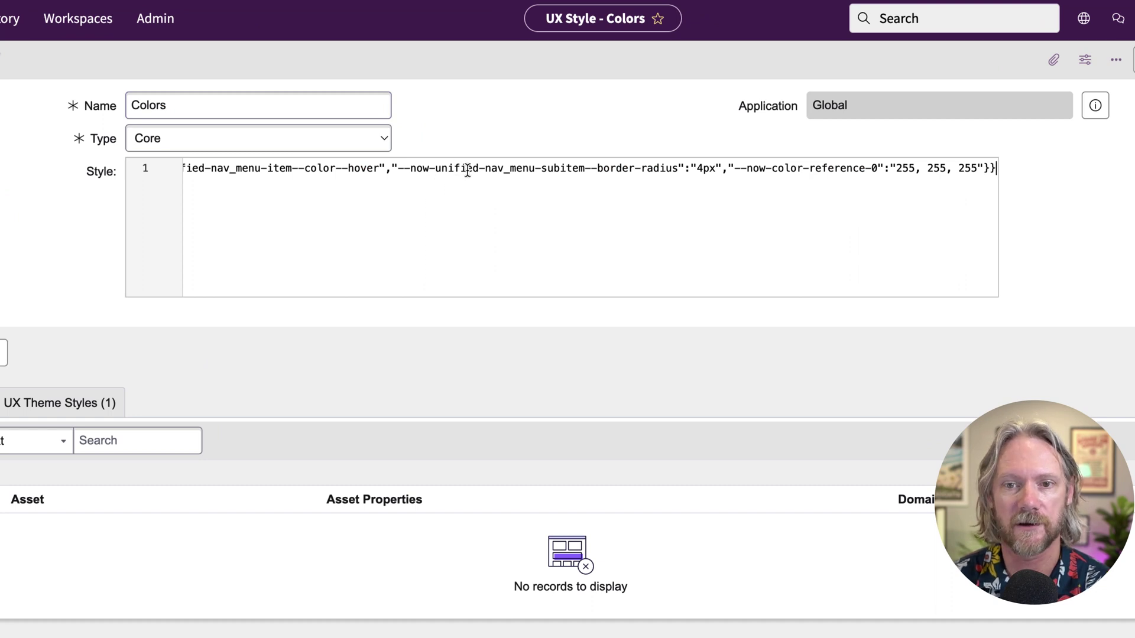
{"action": "key", "text": "shift+Home"}
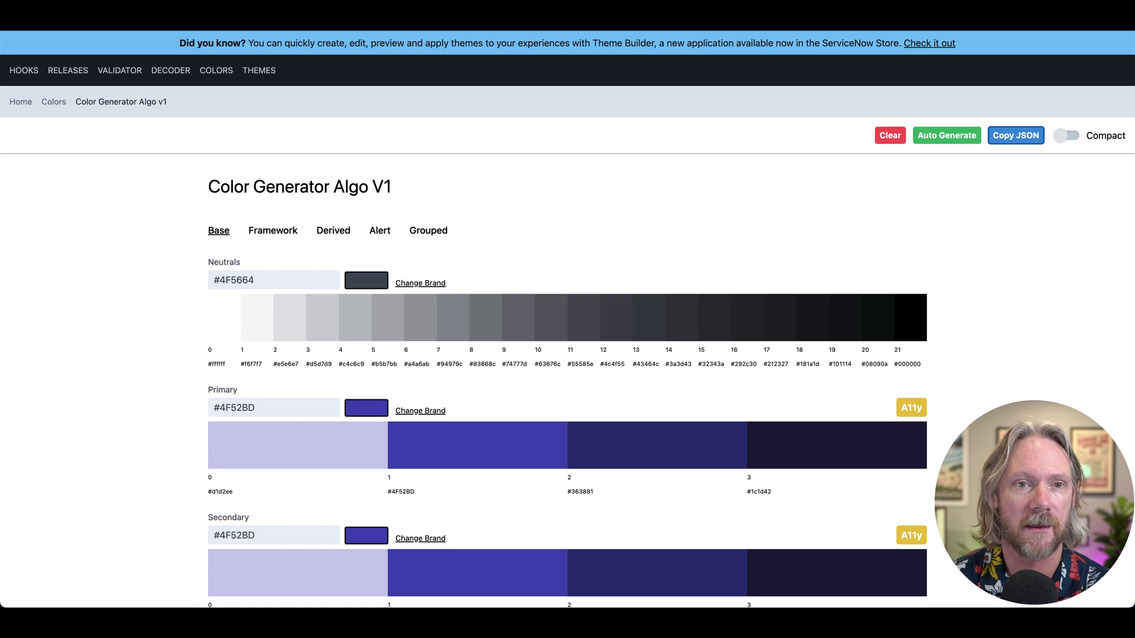
Step: Return to the tab with the UX Style - Colors record
{"action": "left_click", "coordinate": [354, 20]}
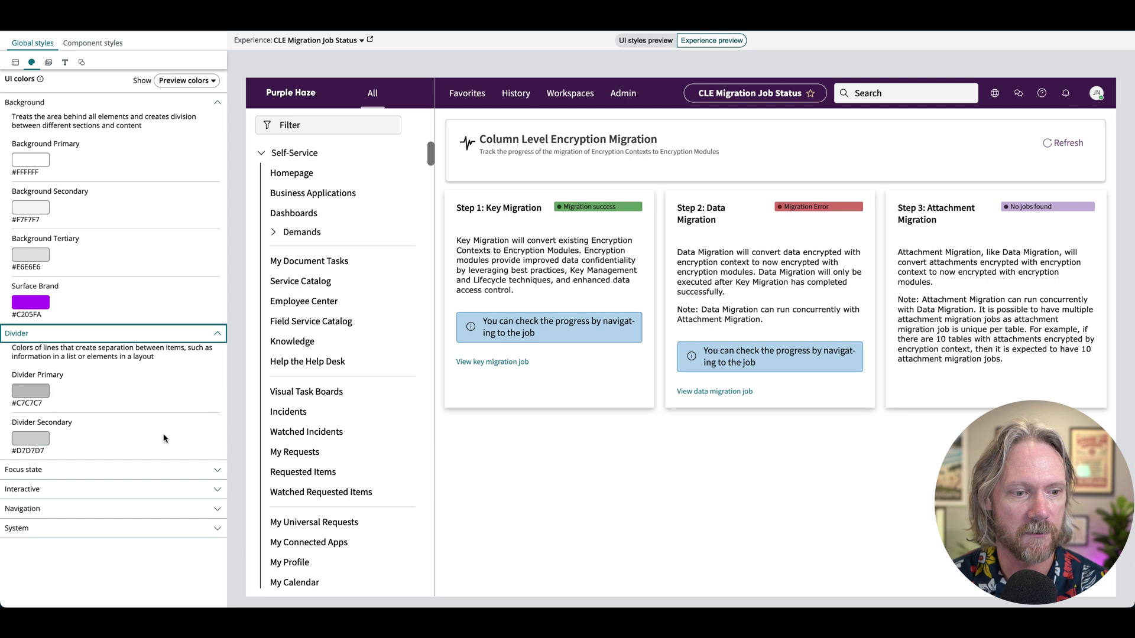
Step: Expand Focus state to show Focus Ring #4262FE and Focus Ring Shadow #FFFFFF beside the preview
{"action": "left_click", "coordinate": [218, 472]}
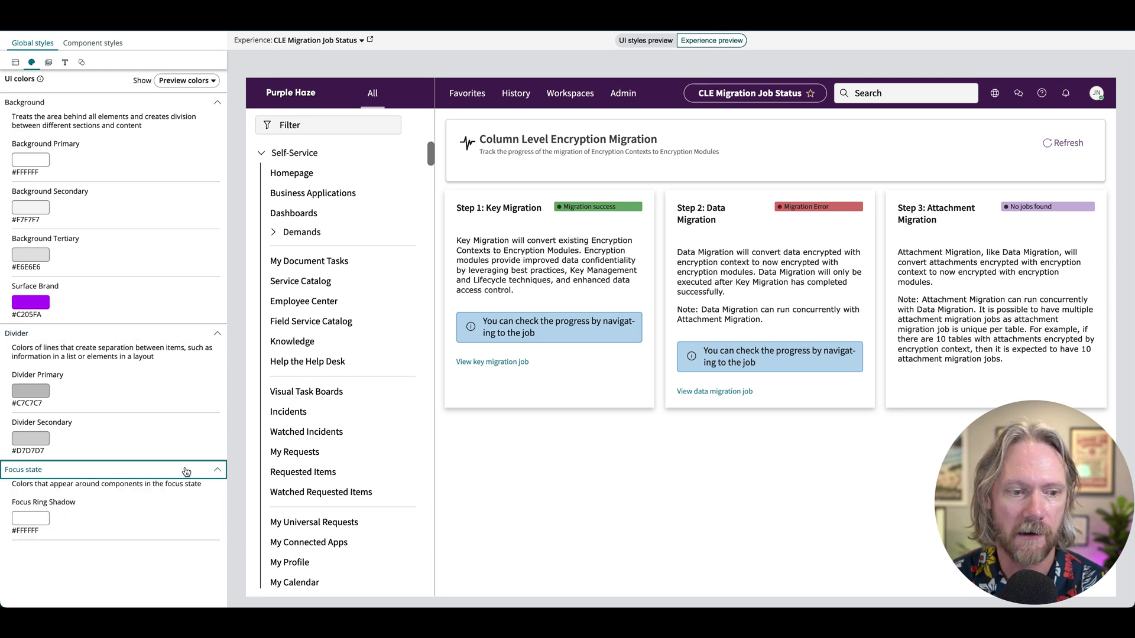
{"action": "scroll", "coordinate": [186, 472], "scroll_direction": "down", "scroll_amount": 3}
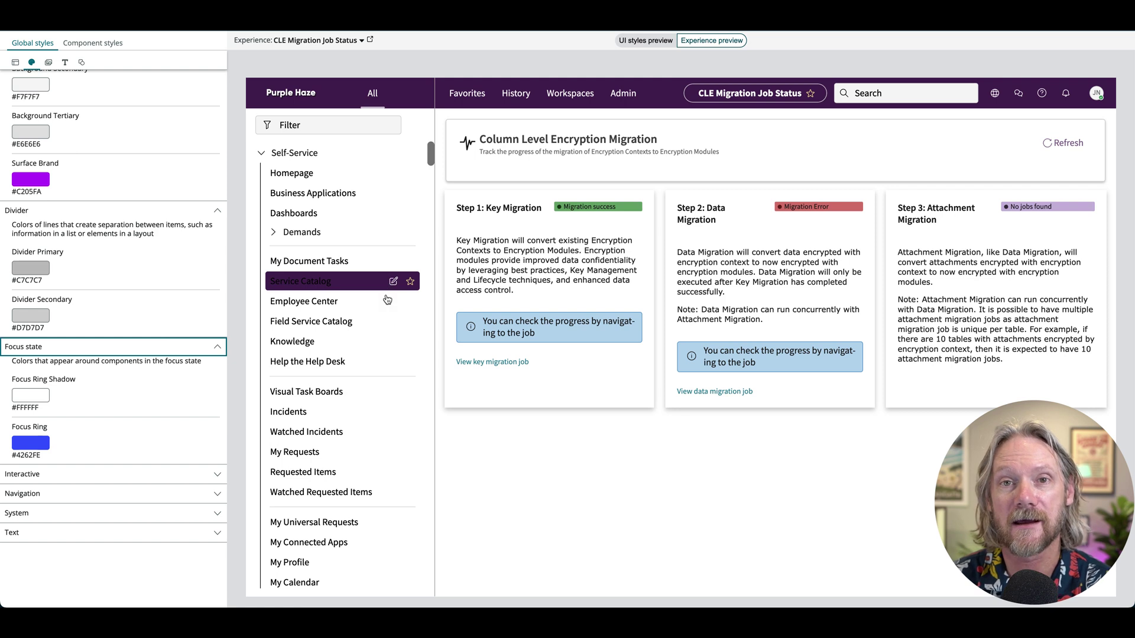
{"action": "mouse_move", "coordinate": [389, 300]}
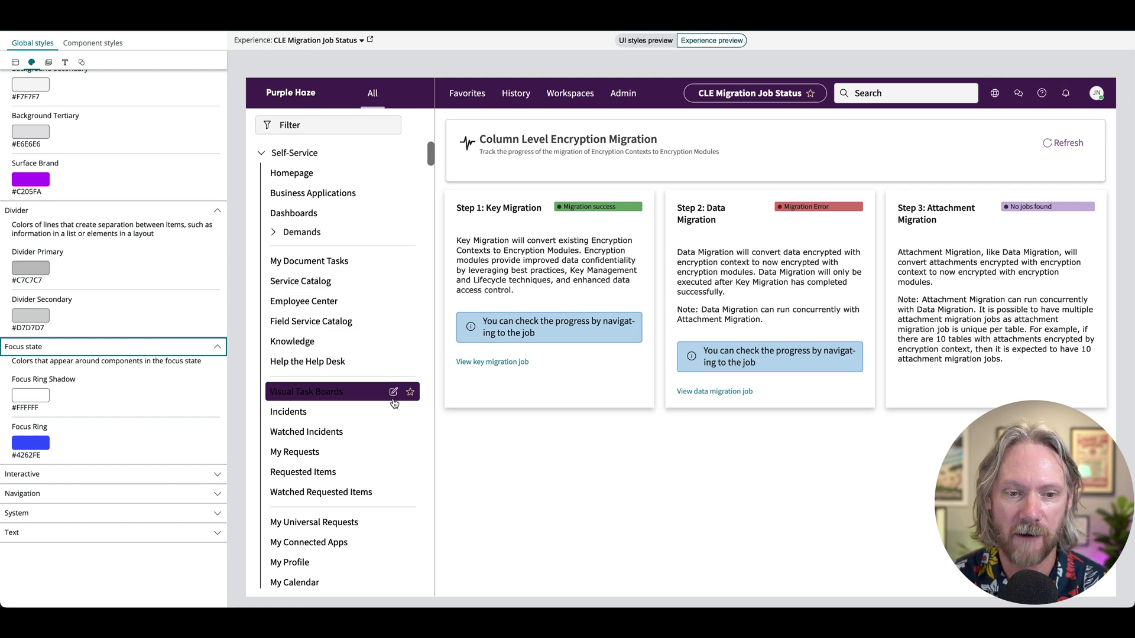